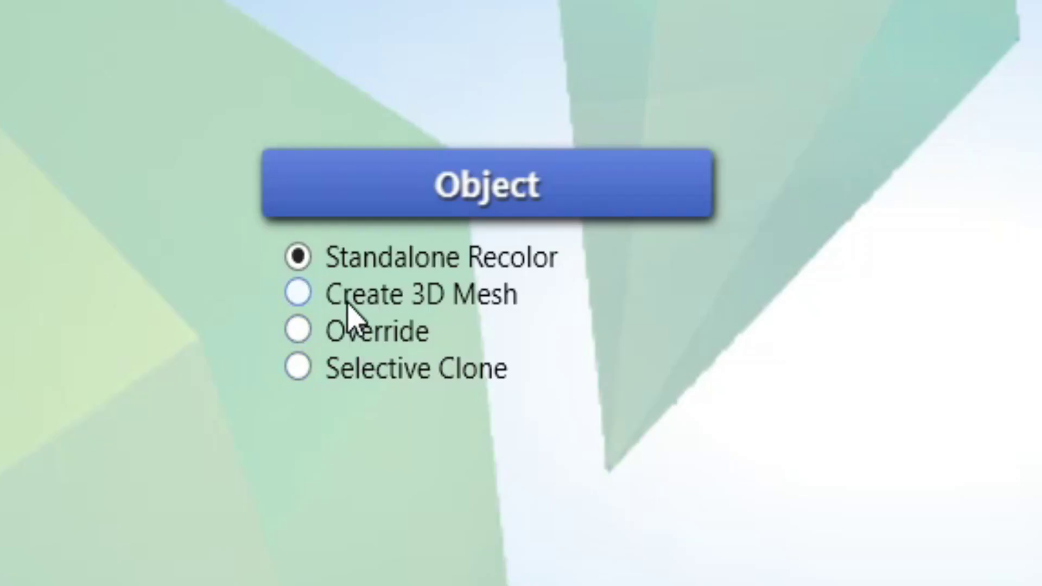
Create a new object mesh from the RAW Bathroom Shelf, found by searching 'shel'.
click(350, 306)
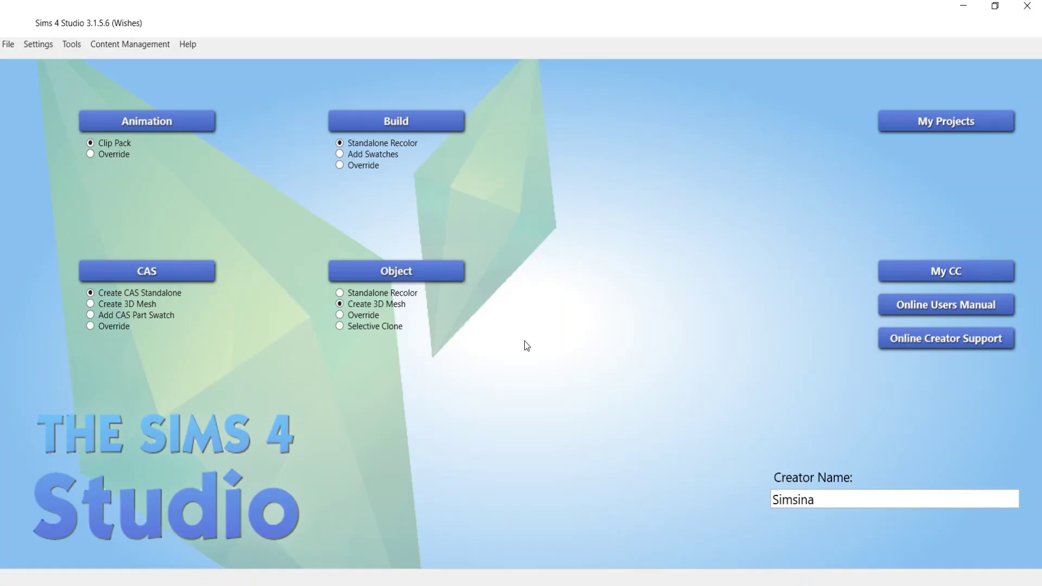
click(447, 282)
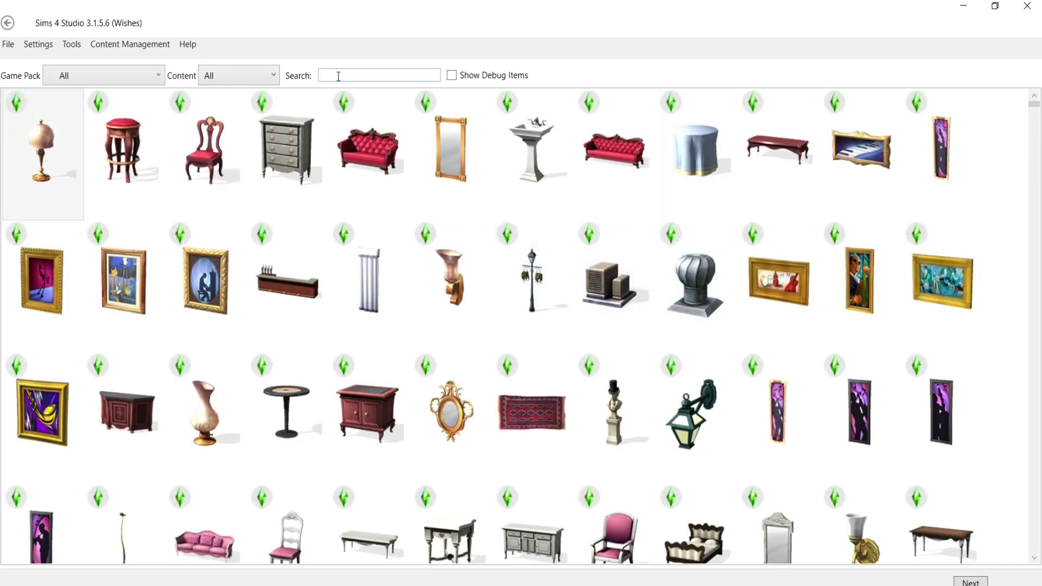
click(366, 76)
text(s)
text(he)
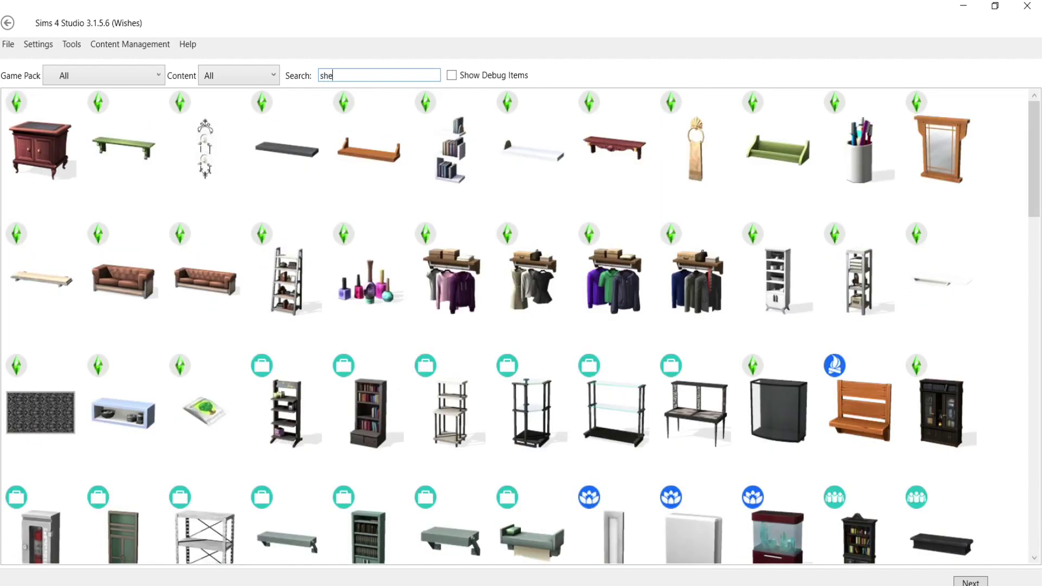
text(l)
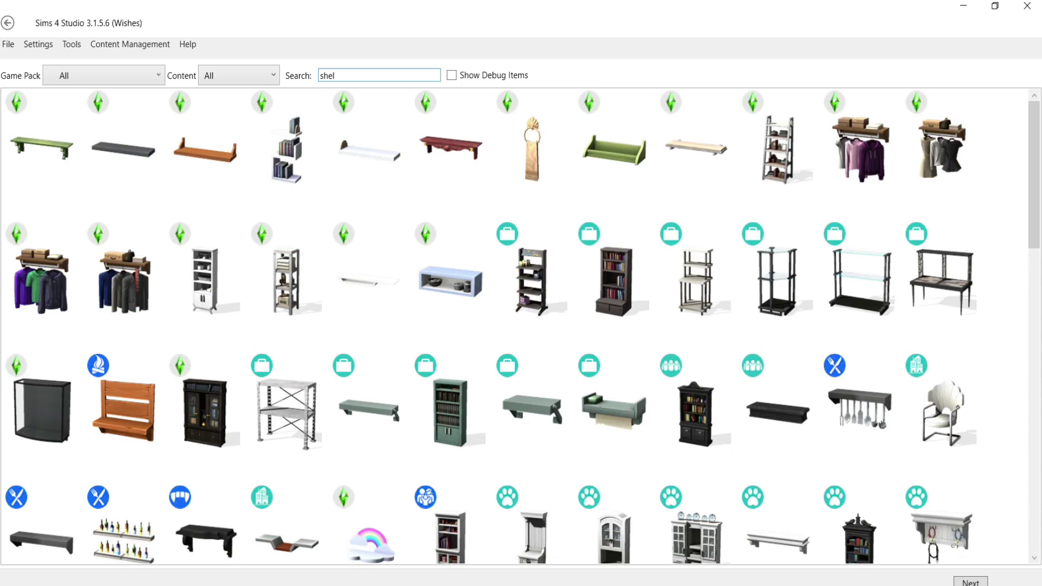
click(289, 283)
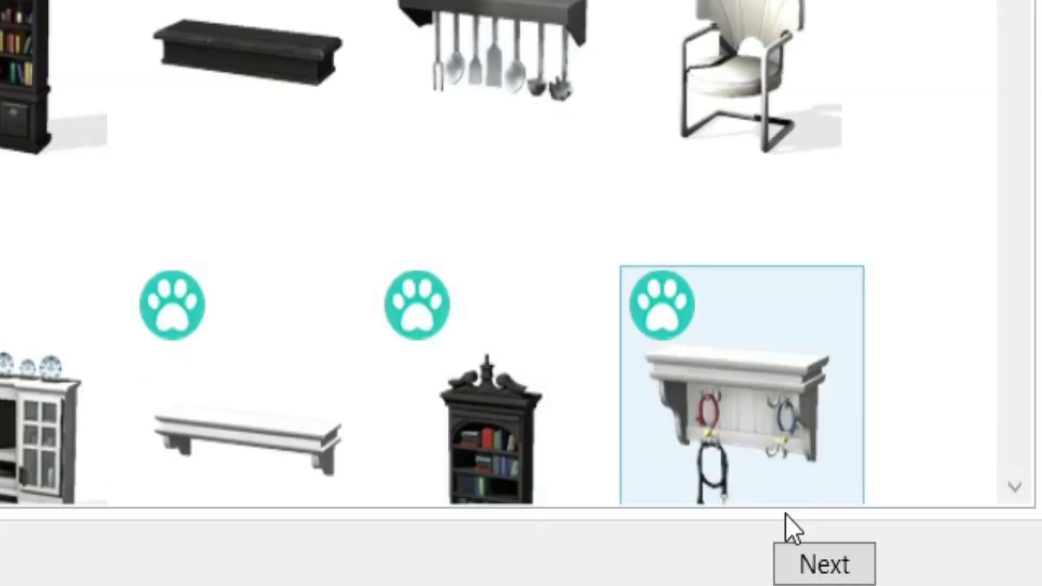
click(839, 570)
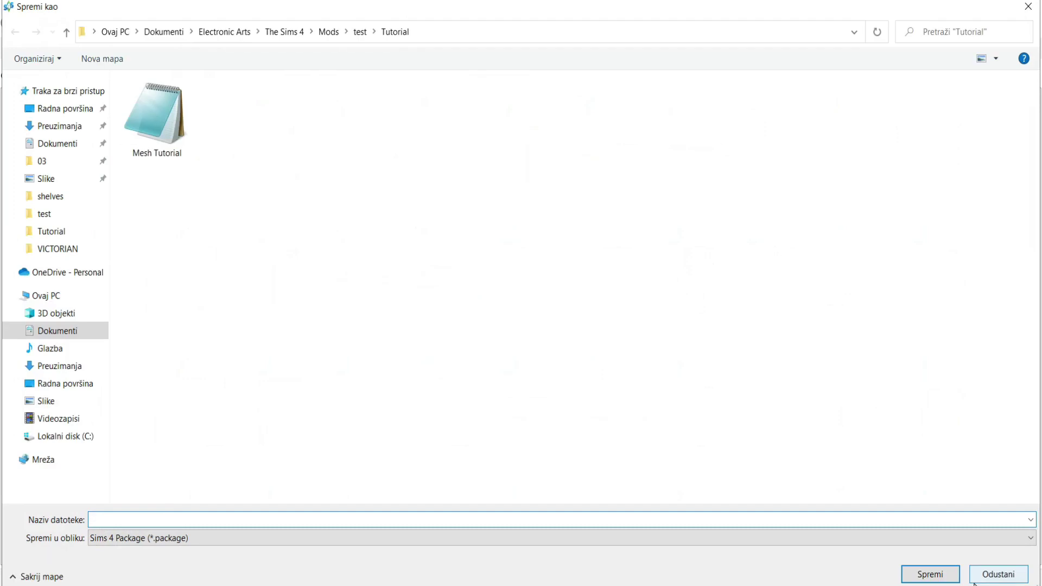
text(Sh)
text(elf )
text(Mesh )
text(Tu)
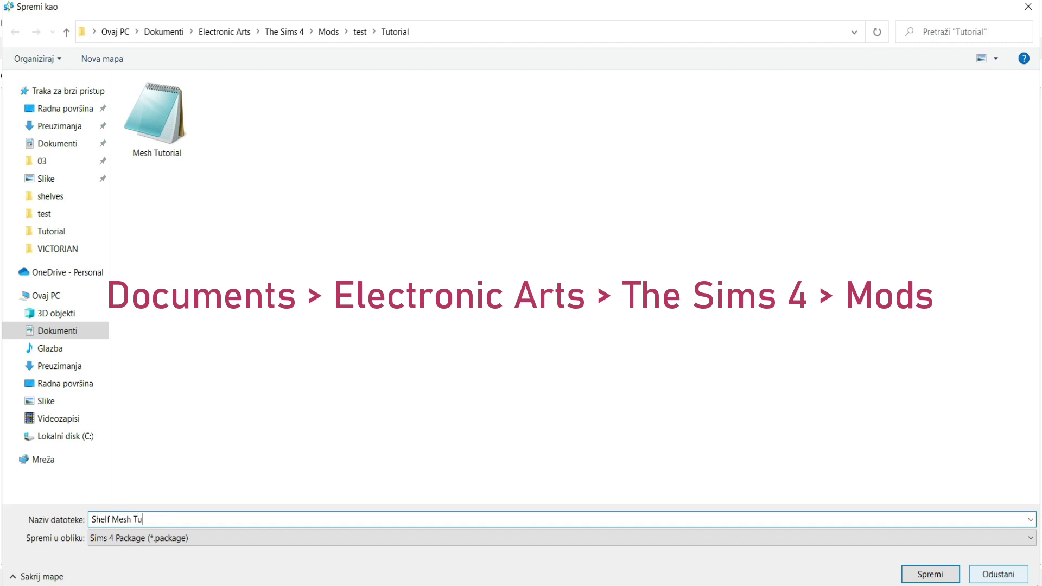
text(torial)
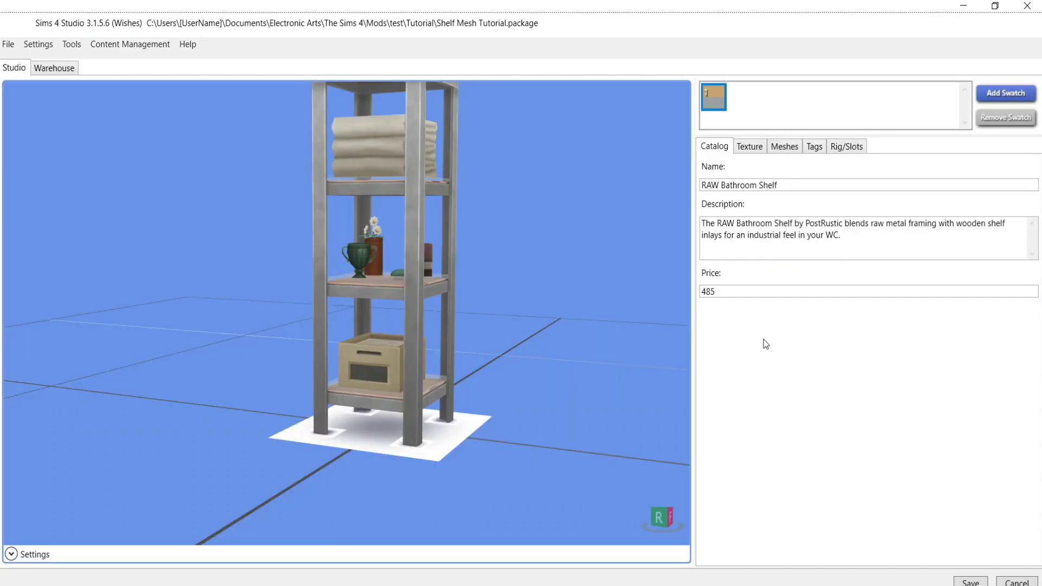
Show the shelf's mesh settings and switch the LOD dropdown to LOD 2 (Low).
mouse_move(609, 319)
mouse_down()
mouse_move(649, 346)
mouse_move(630, 298)
mouse_move(656, 359)
mouse_move(632, 340)
mouse_up()
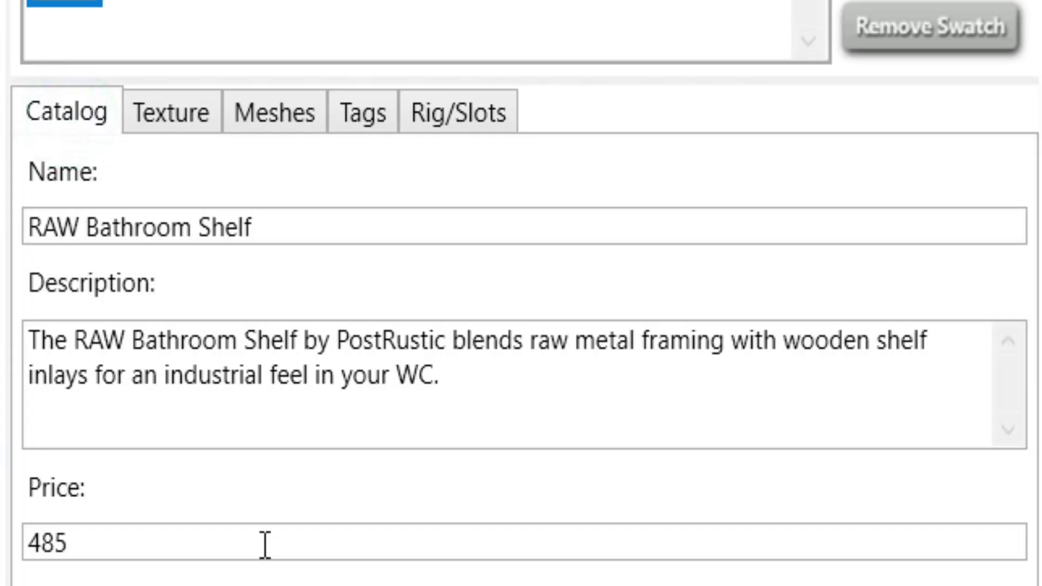
click(270, 118)
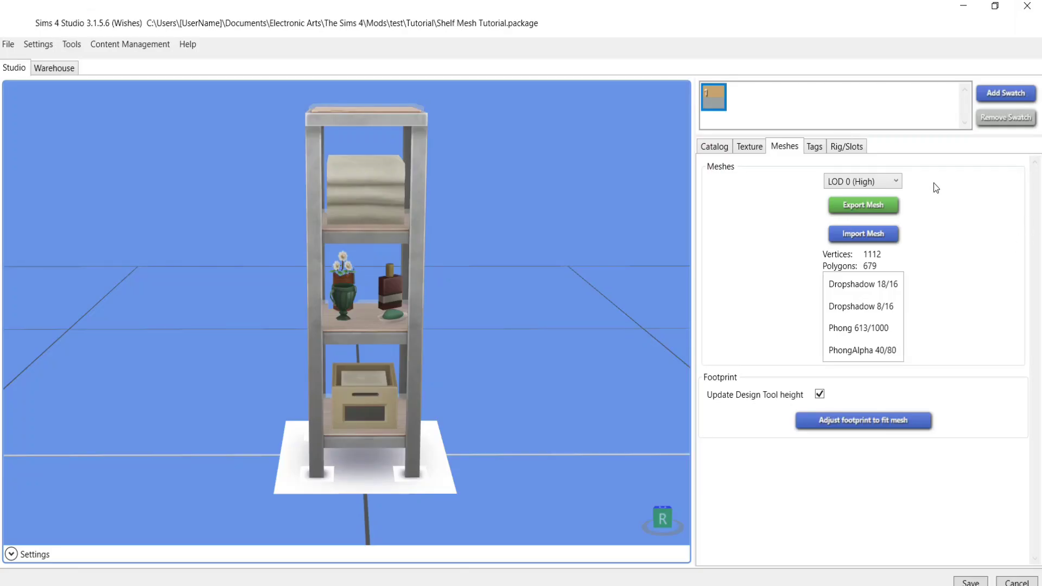
click(898, 182)
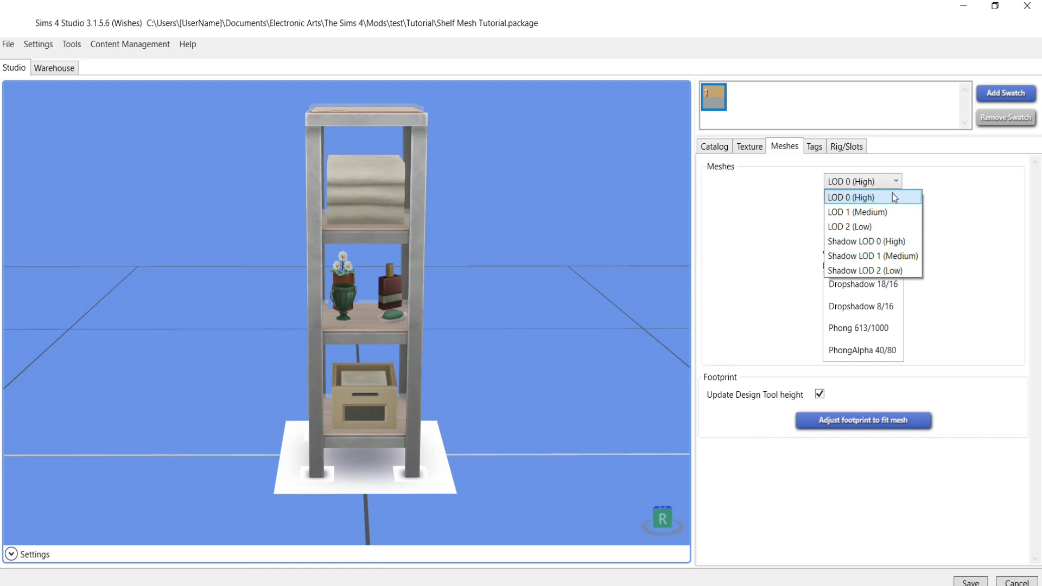
click(896, 230)
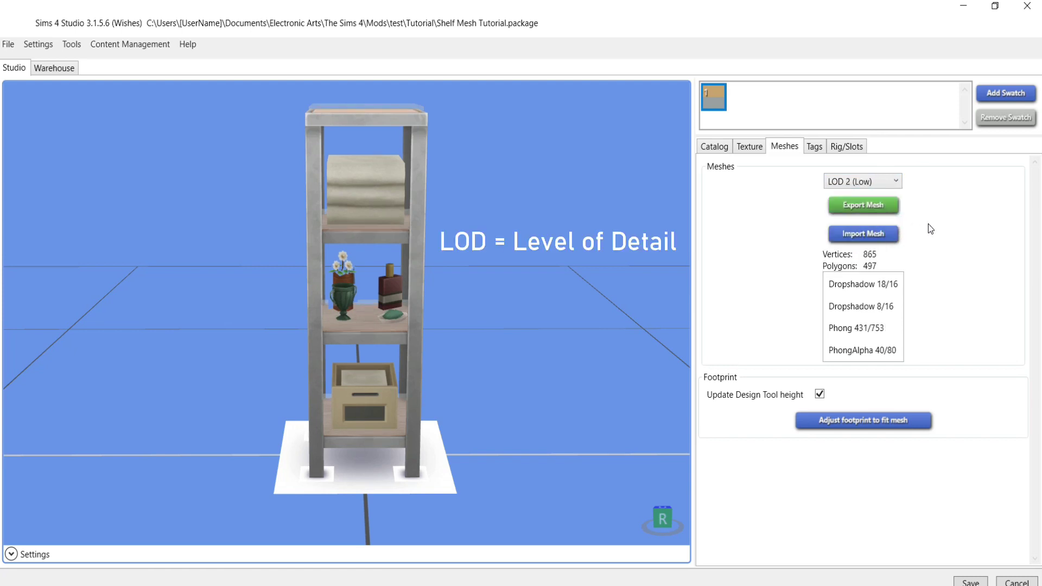
Compare LOD 1 and LOD 0, then return to LOD 2 (Low).
click(893, 181)
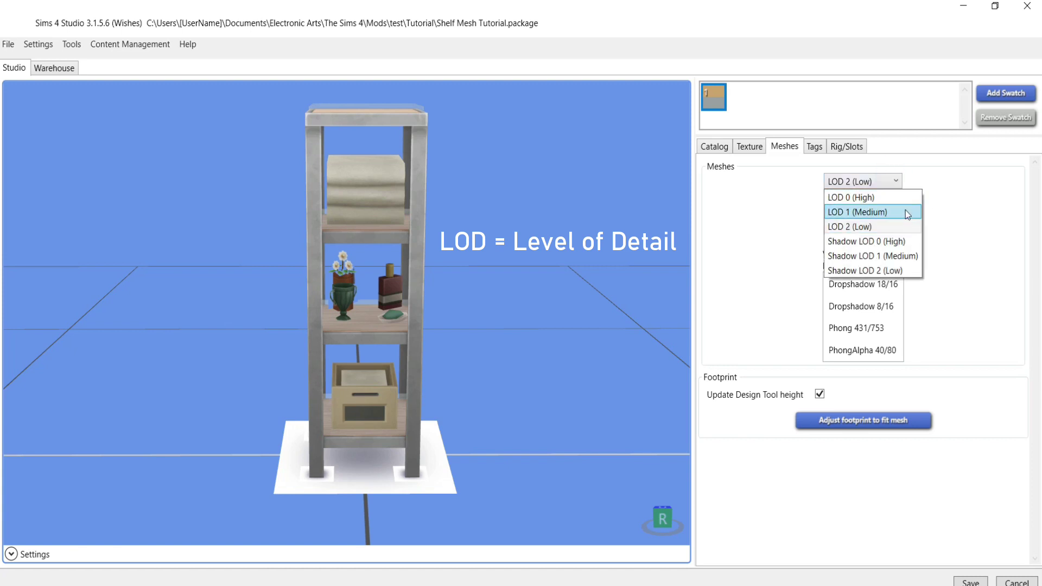
click(905, 215)
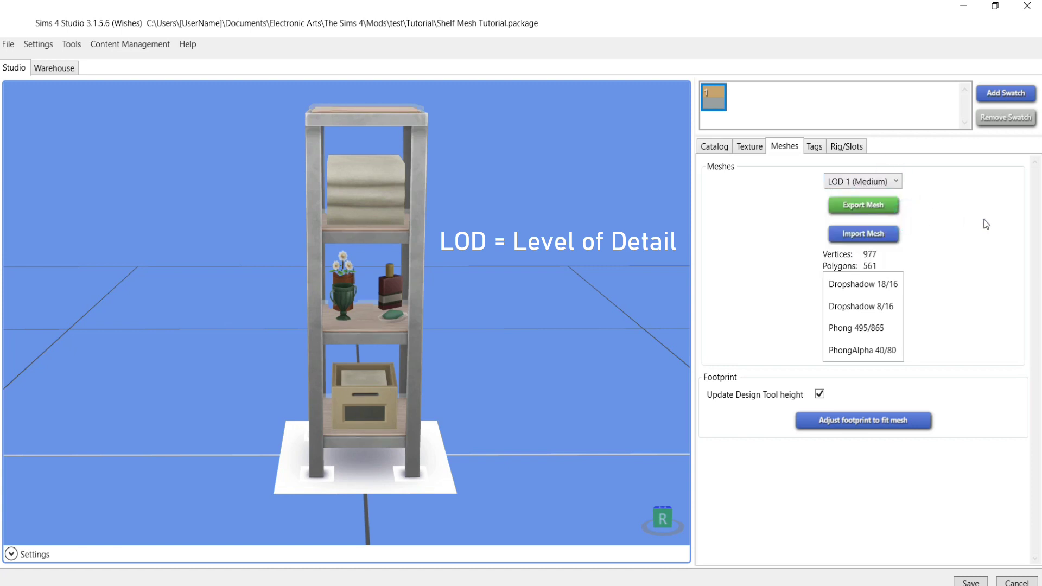
click(895, 180)
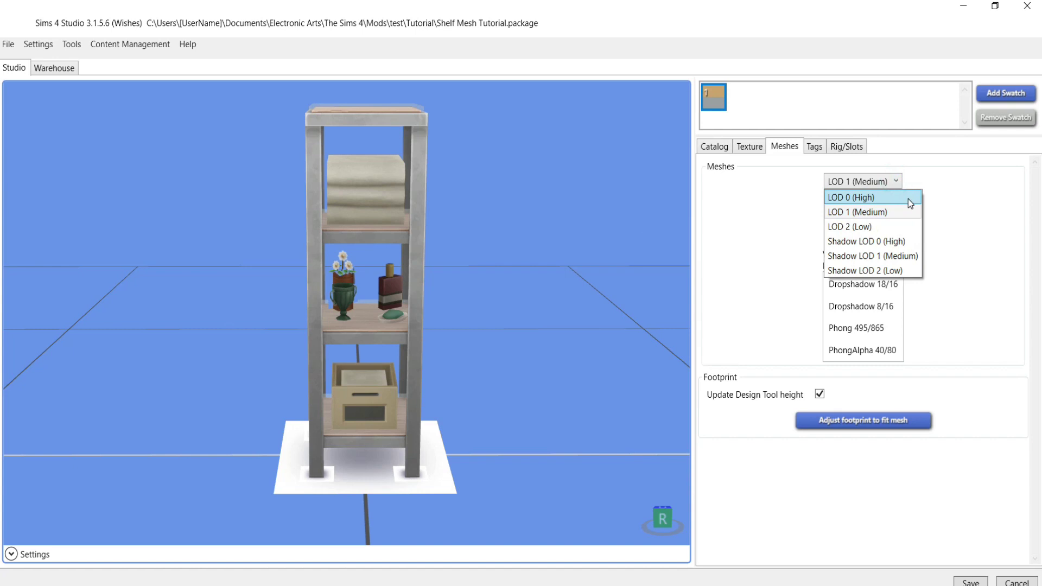
click(908, 198)
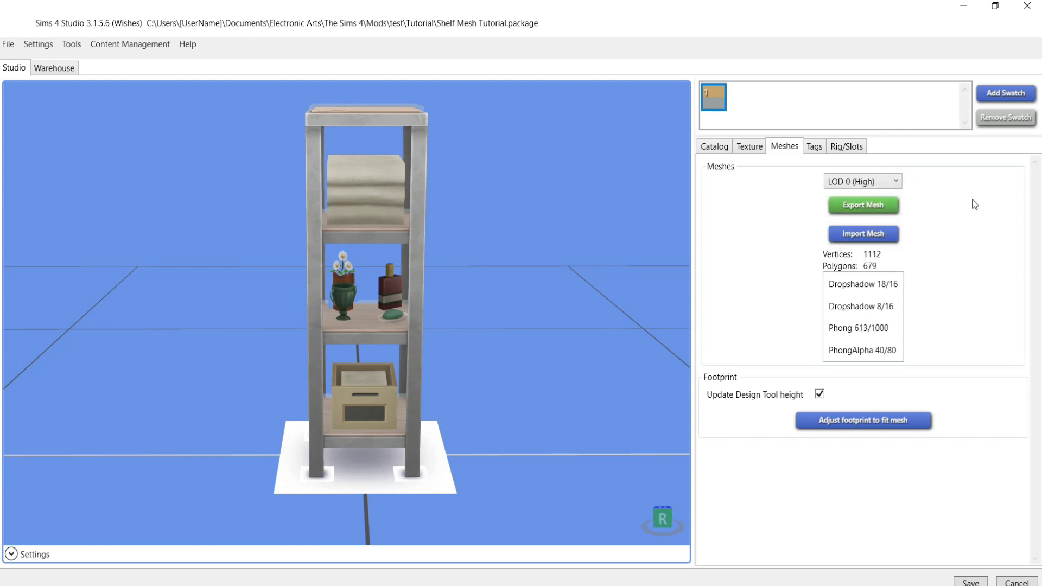
click(900, 182)
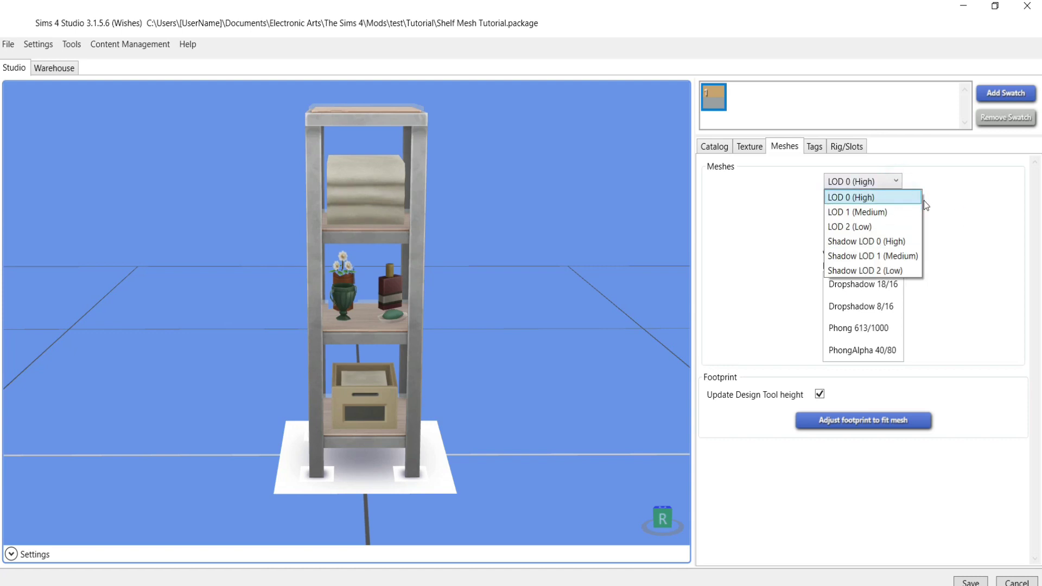
click(907, 229)
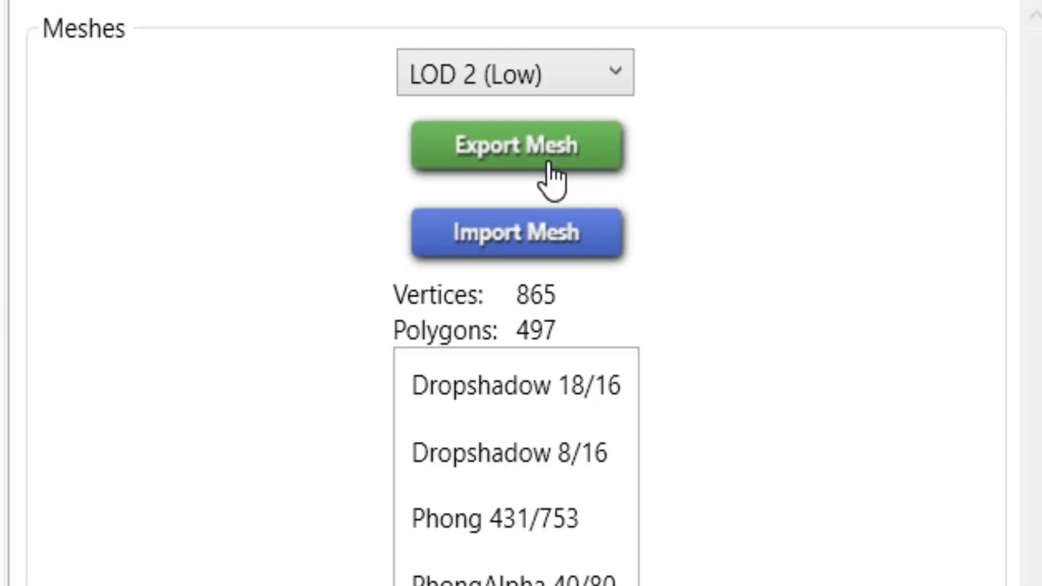
Export the LOD 2 mesh as the Blender file 'Shelf Mesh Tutorial.blend'.
click(886, 210)
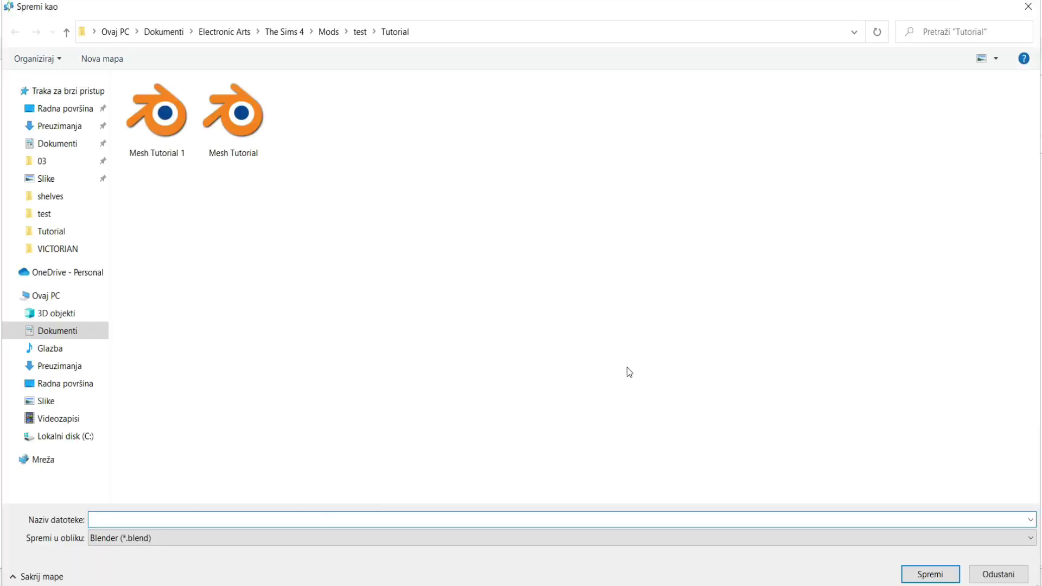
click(276, 522)
text(S)
click(267, 540)
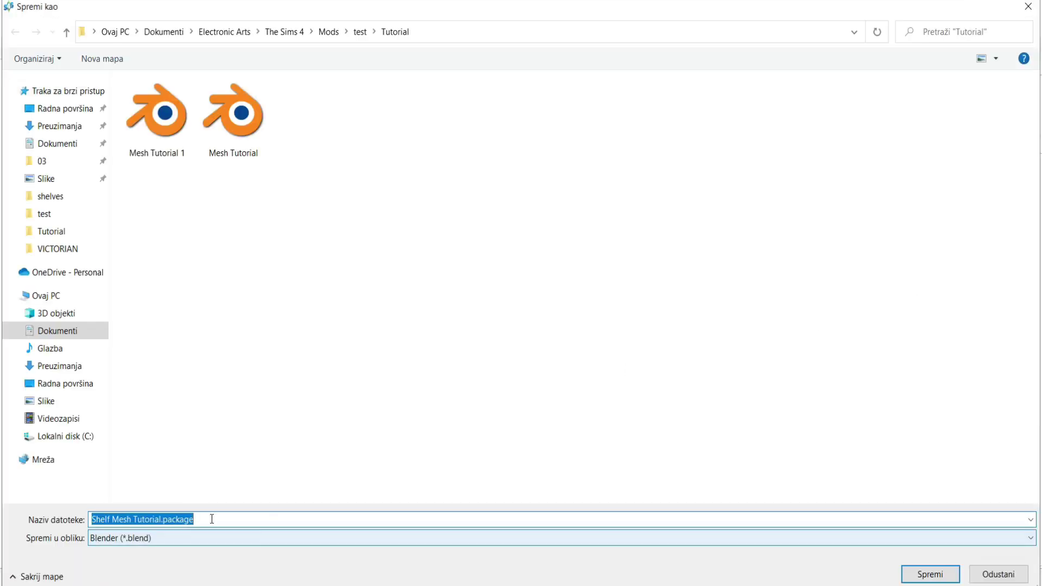
click(212, 522)
key(BackSpace)
key(BackSpace)
key(BackSpace)
key(BackSpace)
key(BackSpace)
key(BackSpace)
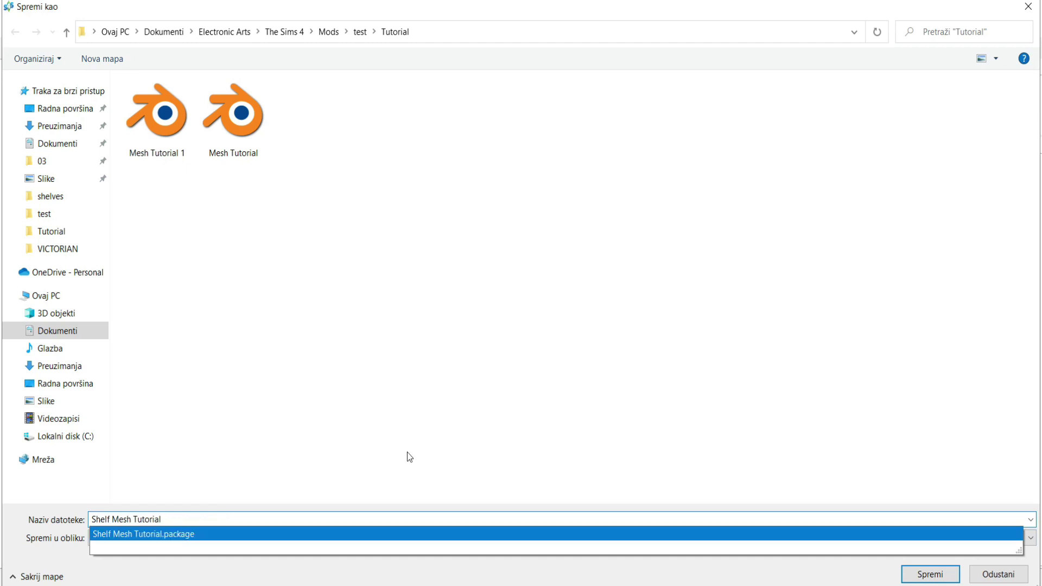
click(934, 577)
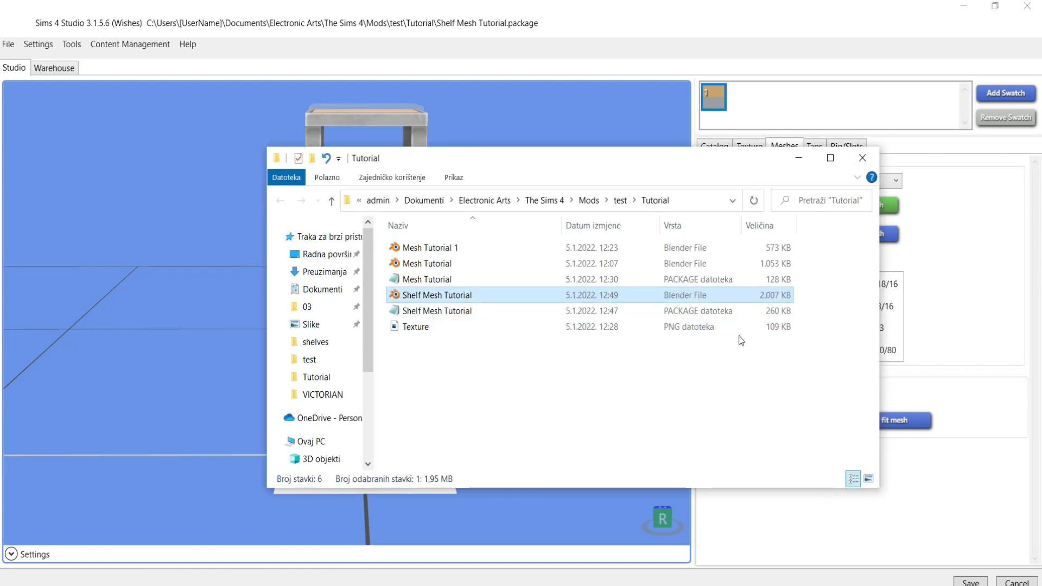
Open Shelf Mesh Tutorial.blend from the Tutorial folder in Blender.
double_click(716, 302)
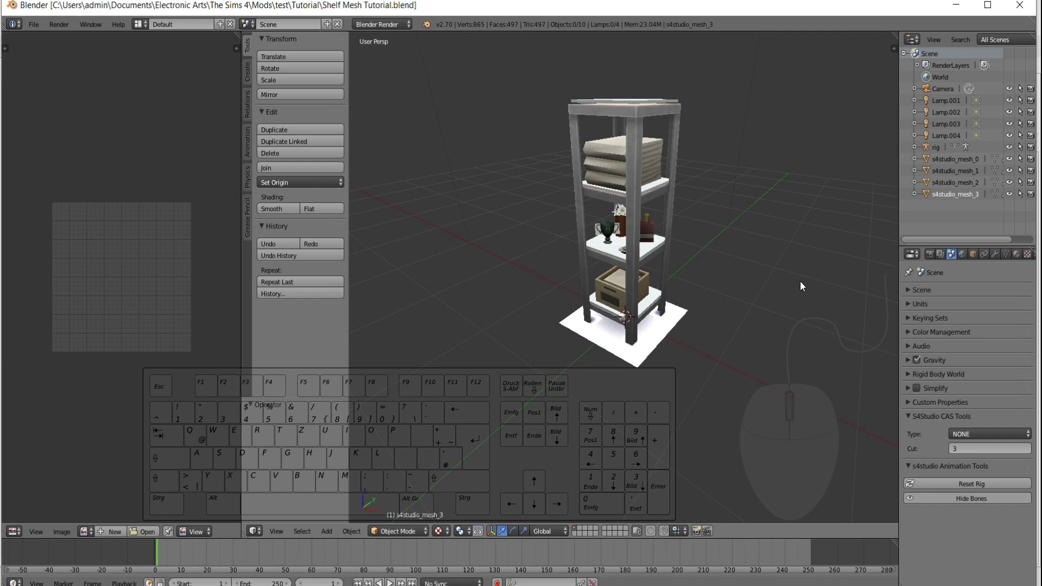
Orbit and tilt the view around the whole cloned shelf model.
middle_click(800, 283)
mouse_move(800, 281)
middle_down()
mouse_move(847, 239)
mouse_move(869, 257)
mouse_move(485, 250)
mouse_move(510, 390)
mouse_move(527, 414)
mouse_move(683, 433)
mouse_move(852, 412)
mouse_move(383, 247)
mouse_move(872, 225)
mouse_move(681, 281)
mouse_move(598, 275)
mouse_move(607, 275)
middle_up()
scroll(606, 276, up, 1)
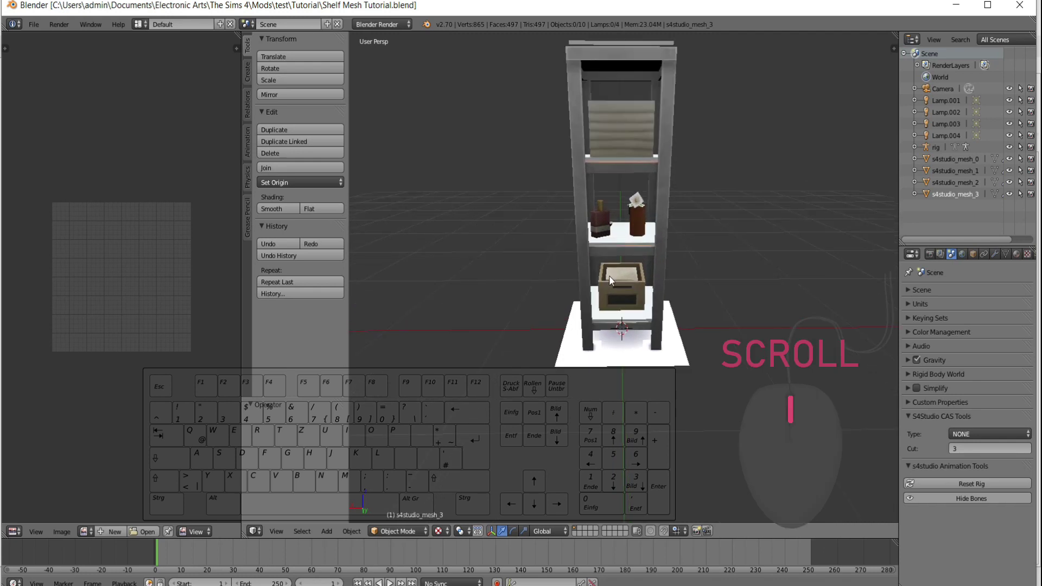
scroll(607, 277, up, 2)
scroll(609, 279, up, 3)
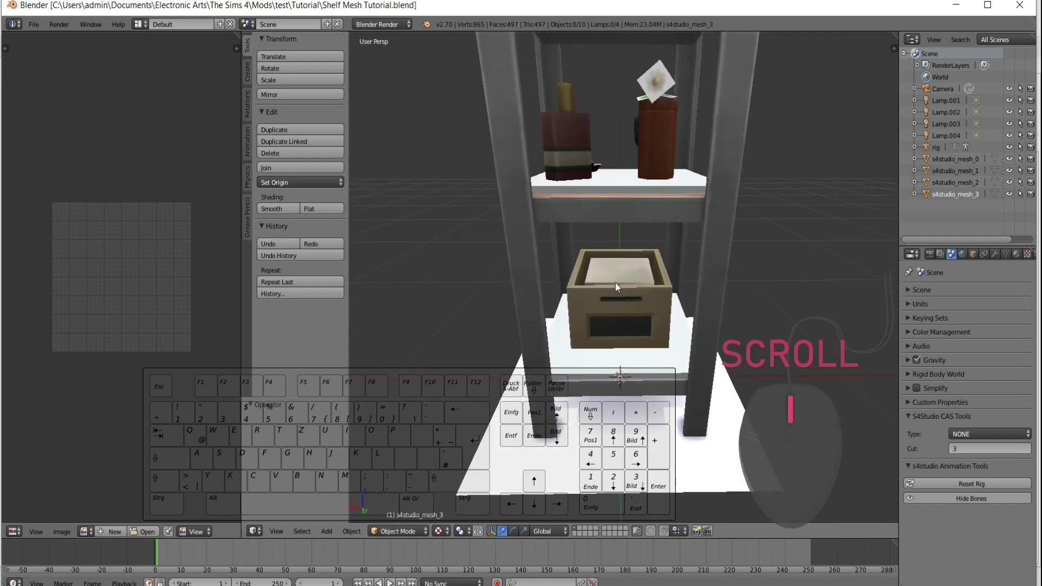
scroll(615, 283, down, 2)
scroll(616, 282, down, 2)
scroll(616, 282, down, 1)
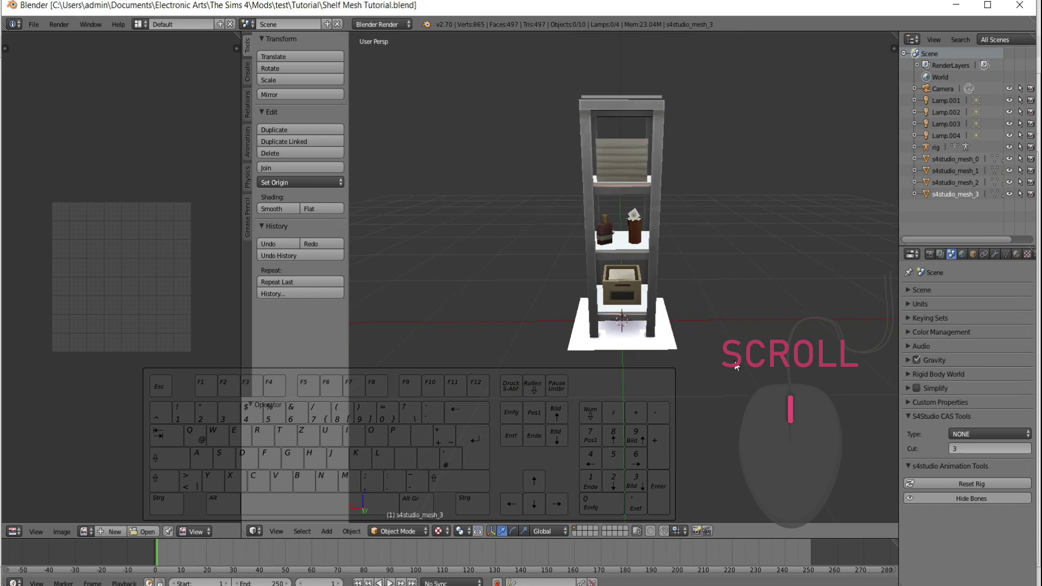
mouse_move(735, 307)
middle_down()
mouse_move(740, 369)
mouse_move(729, 356)
middle_up()
key(KP_Add)
key(KP_Subtract)
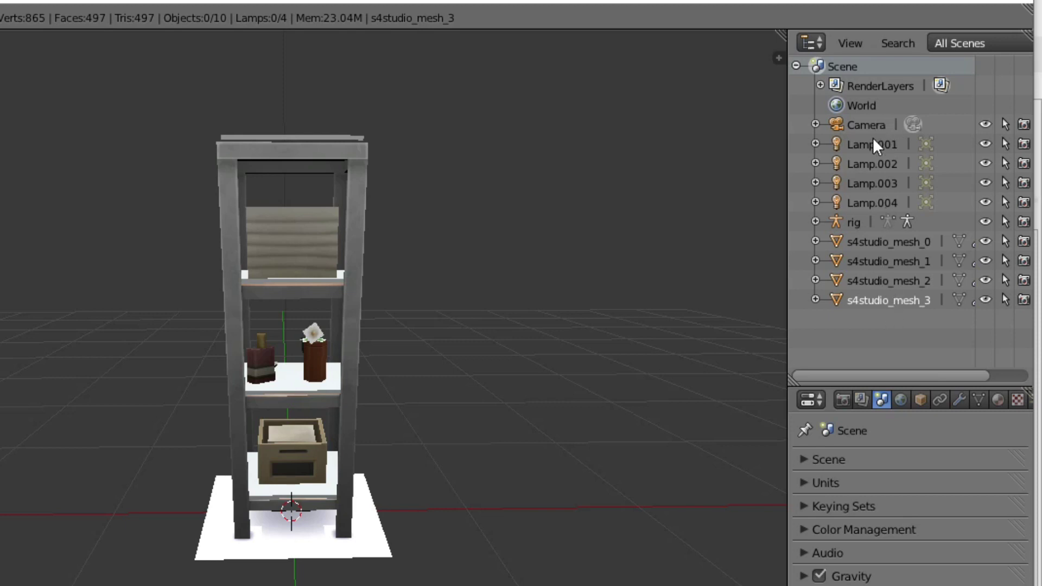
Select the s4studio_mesh_2 object and put it into Edit Mode.
click(903, 280)
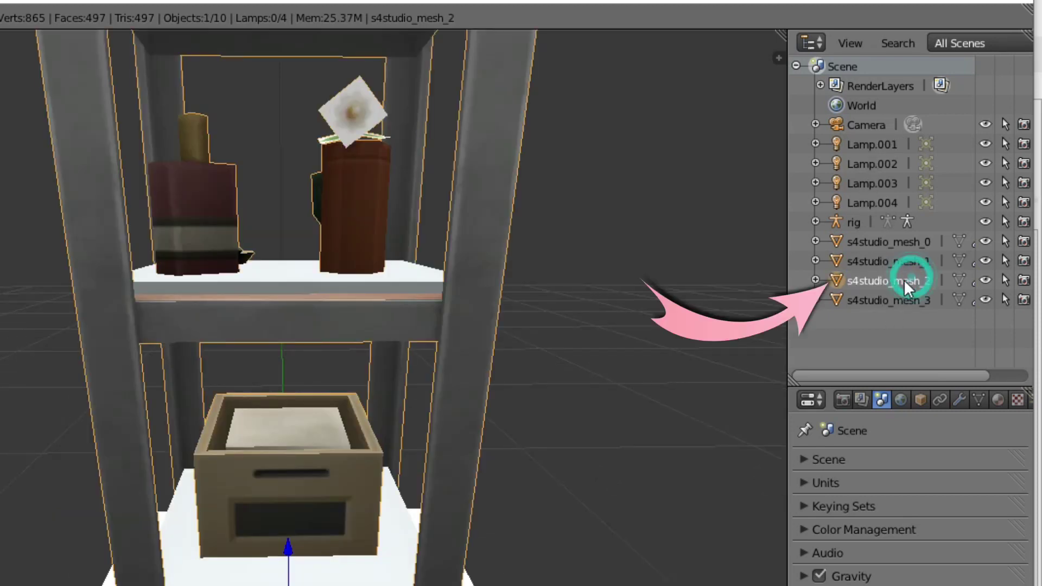
scroll(637, 315, down, 3)
scroll(513, 252, down, 2)
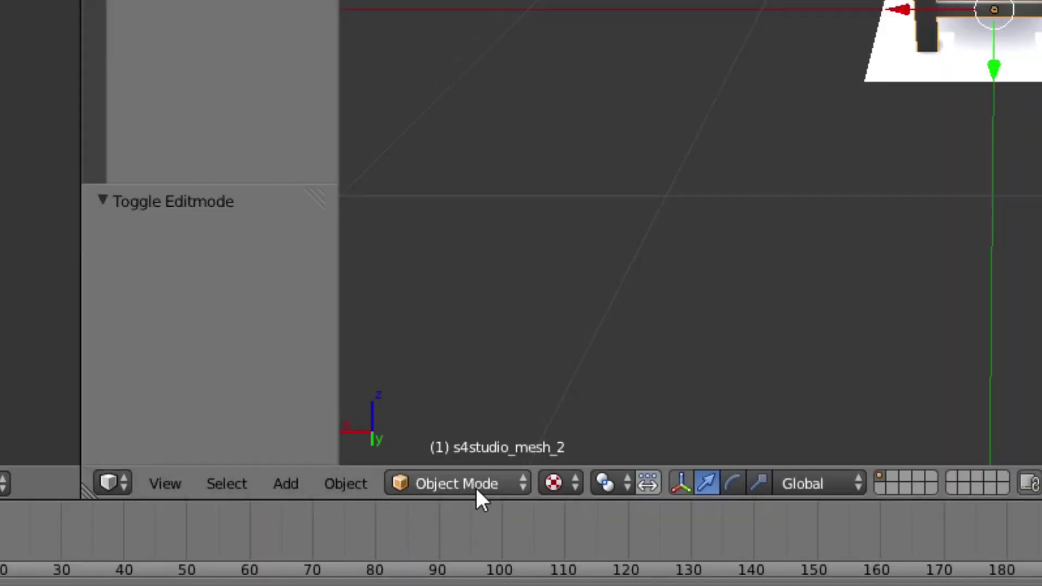
click(513, 483)
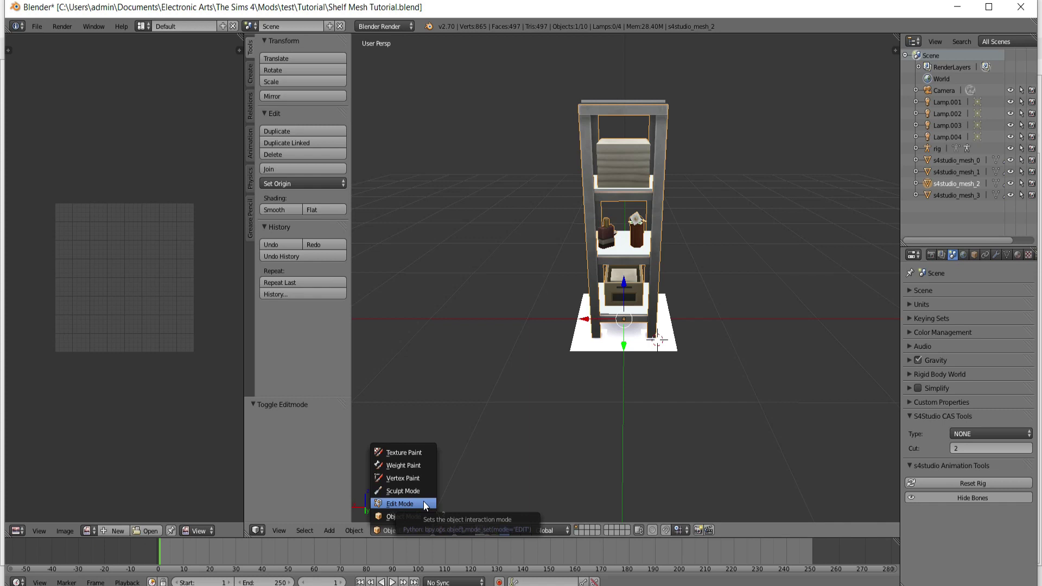
click(424, 505)
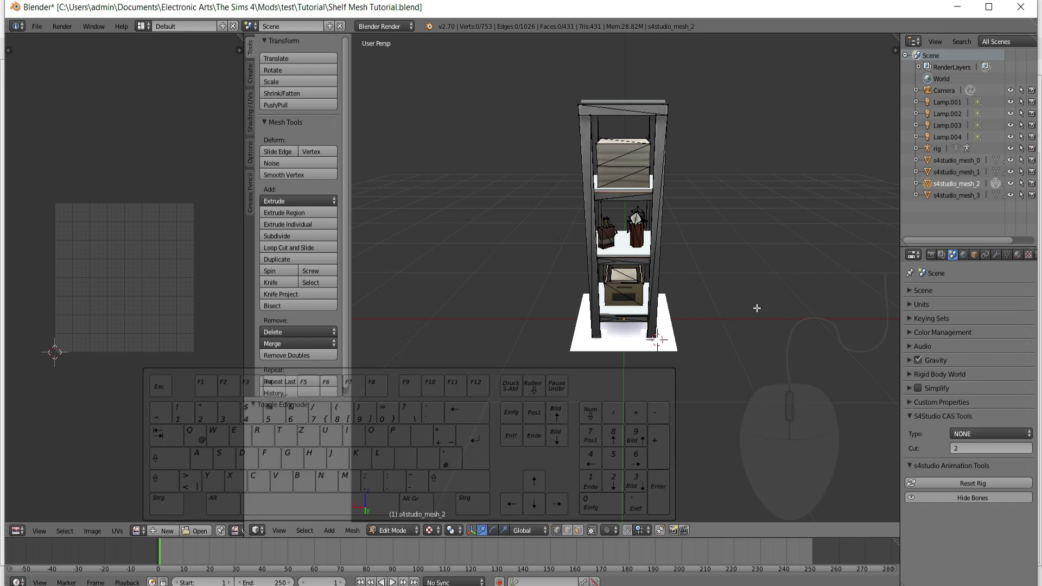
Clear the mesh selection, then select the linked decoration piece on the top shelf.
key(a)
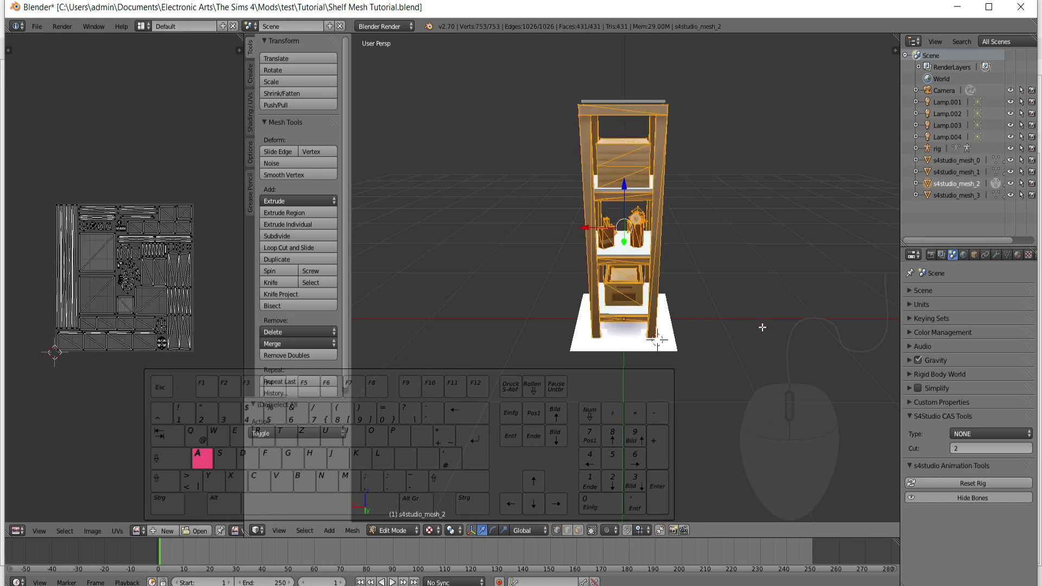
mouse_move(774, 335)
middle_down()
mouse_move(503, 313)
mouse_move(482, 291)
mouse_move(477, 175)
mouse_move(738, 333)
mouse_move(372, 359)
mouse_move(907, 360)
mouse_move(880, 315)
mouse_move(896, 321)
middle_up()
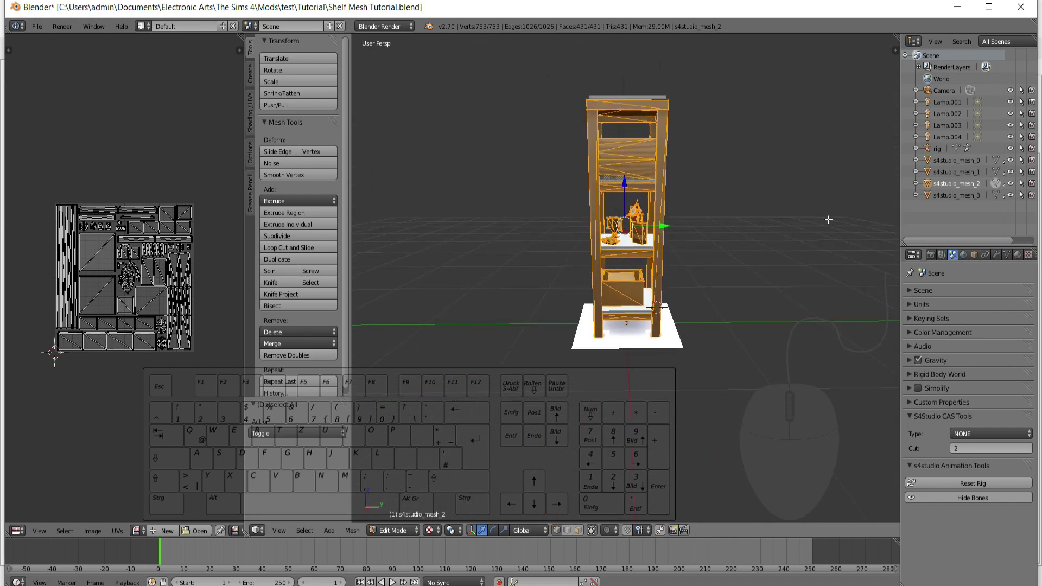
key(a)
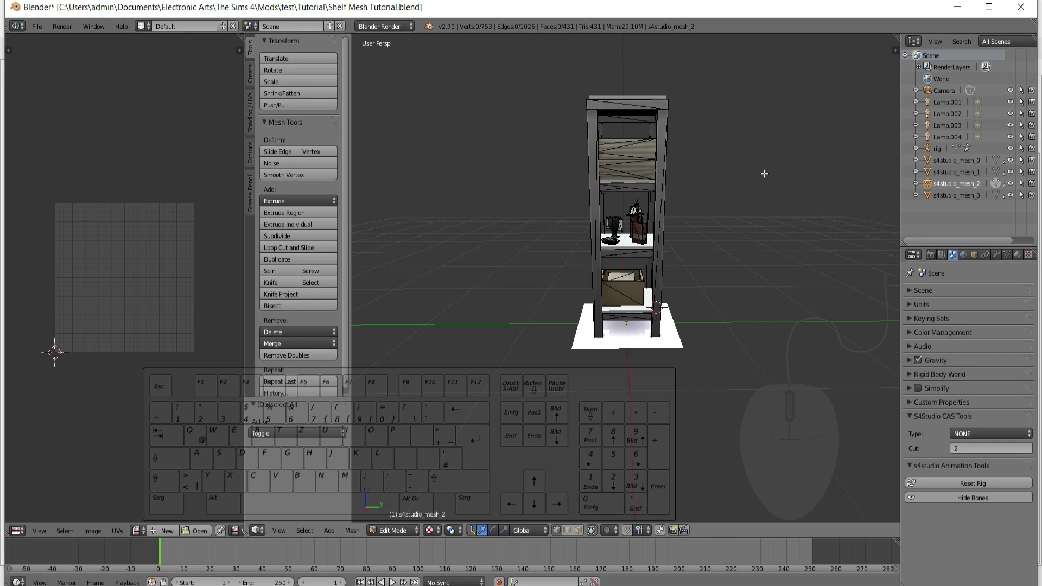
key(l)
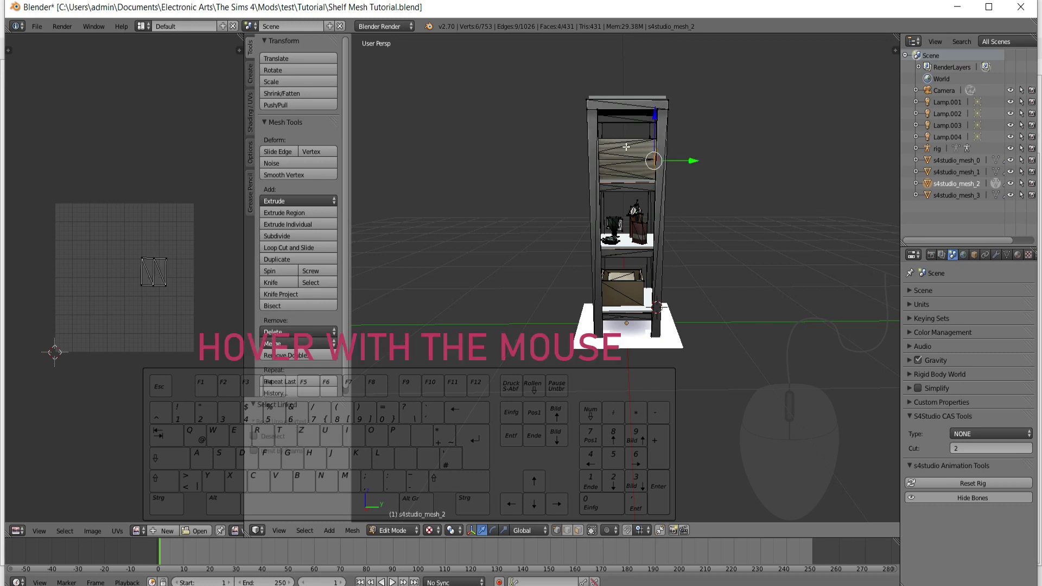
scroll(747, 229, up, 4)
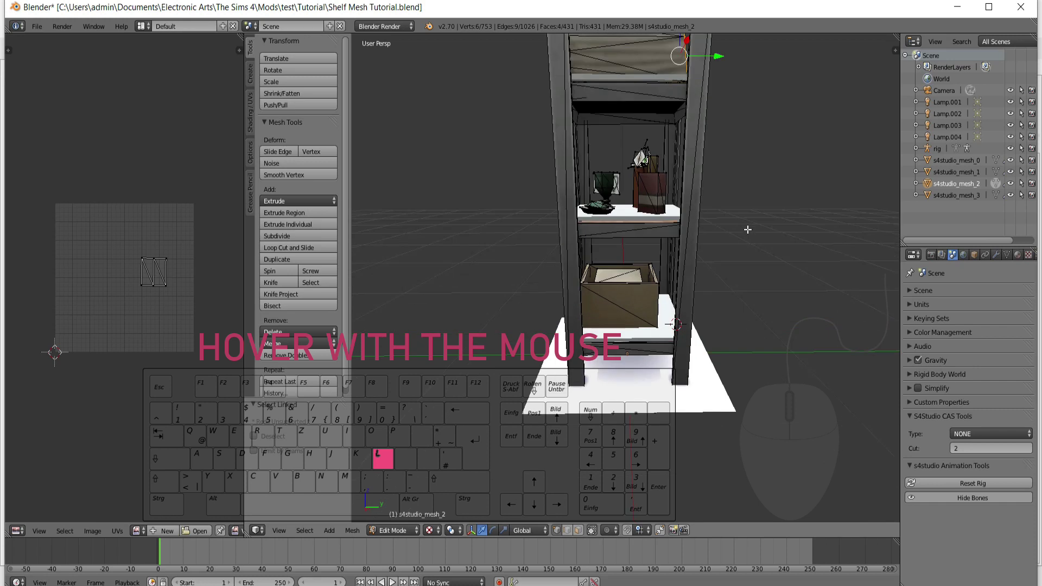
middle_drag(777, 270, 823, 326)
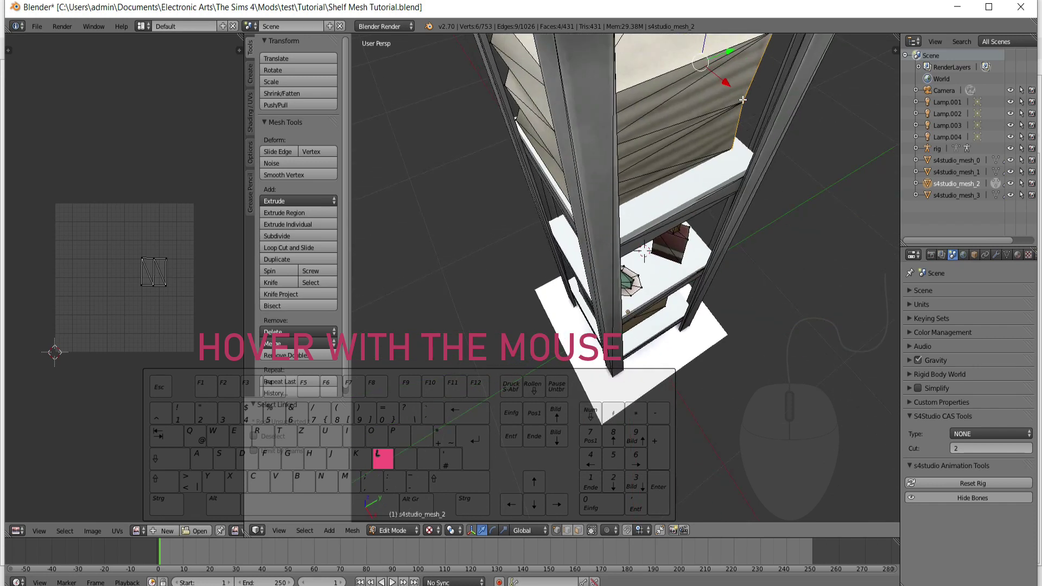
mouse_move(852, 199)
middle_down()
mouse_move(656, 391)
mouse_move(633, 202)
middle_up()
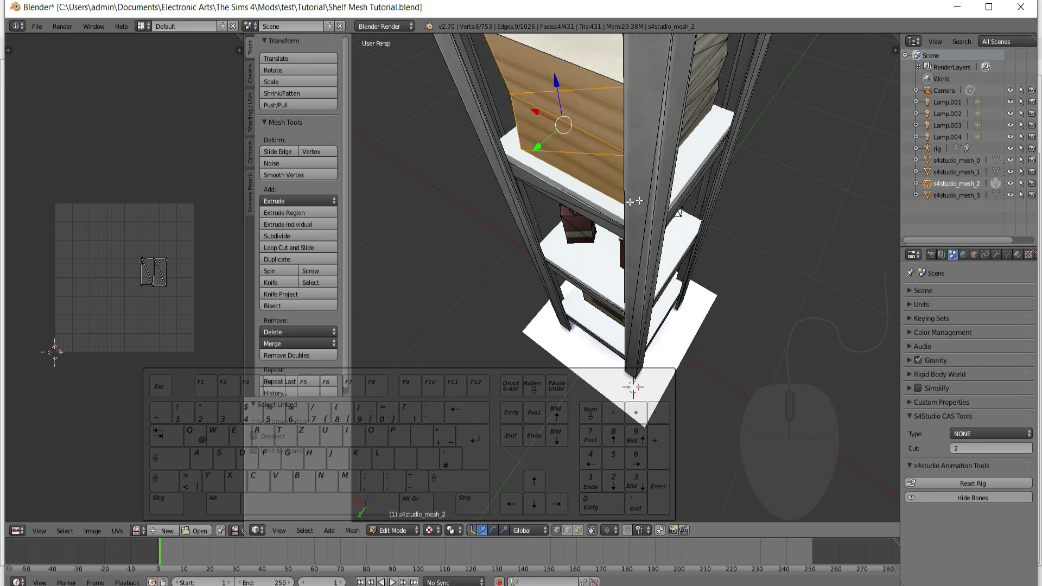
middle_drag(633, 201, 847, 177)
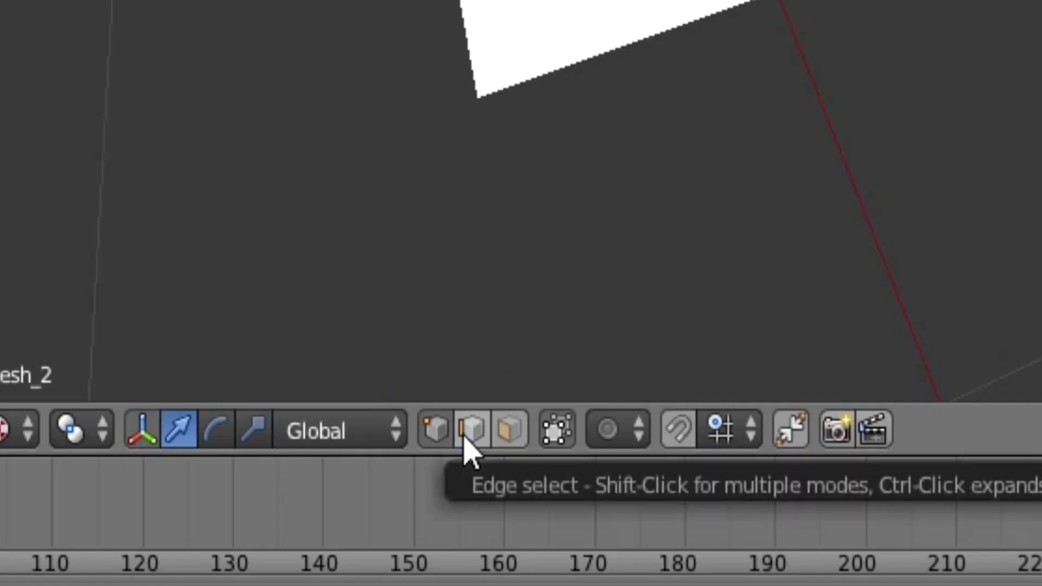
Change the mesh selection mode from Edge select to Face select.
click(470, 440)
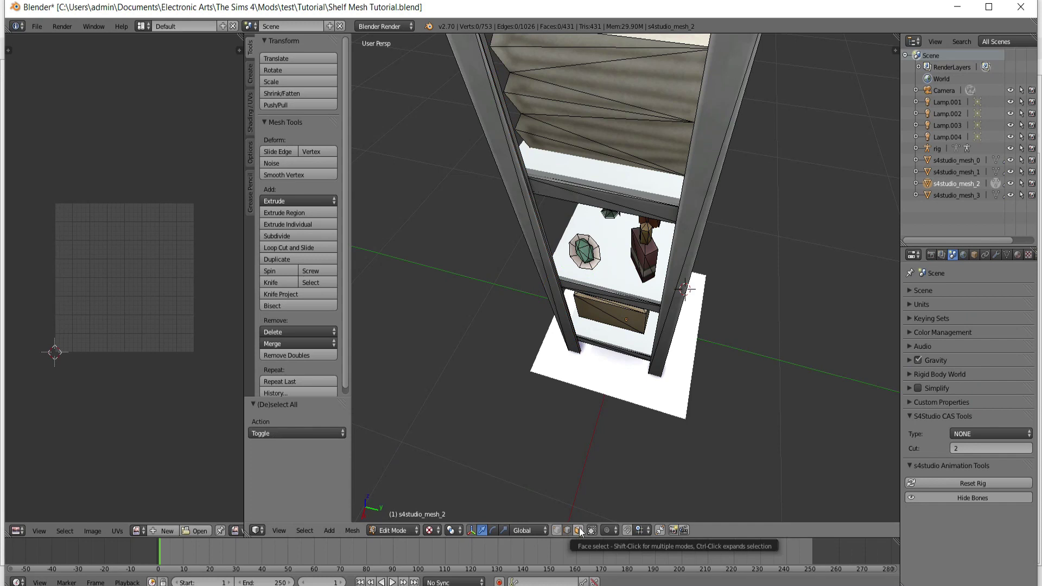
click(579, 528)
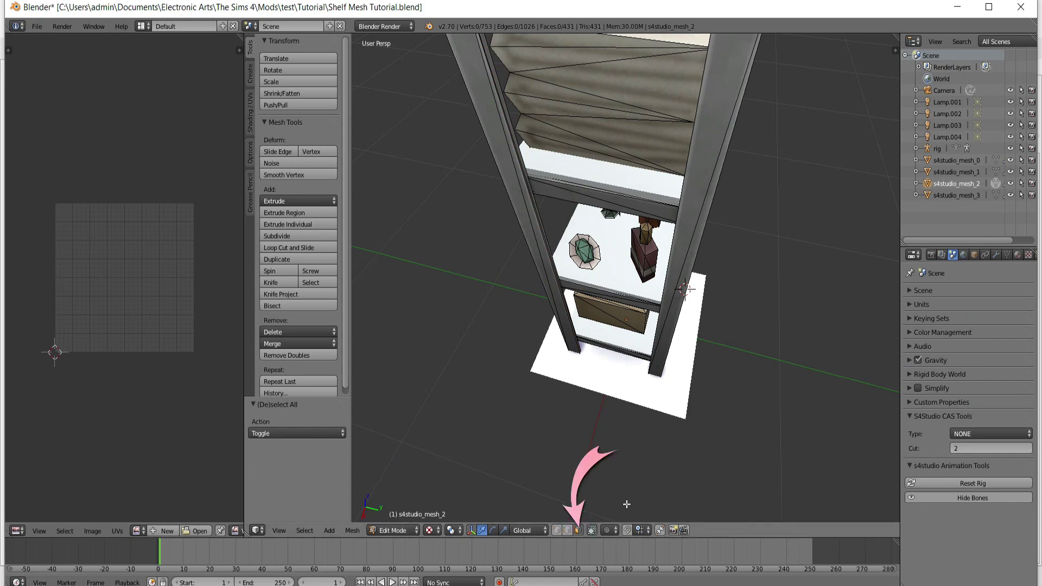
middle_drag(791, 432, 811, 387)
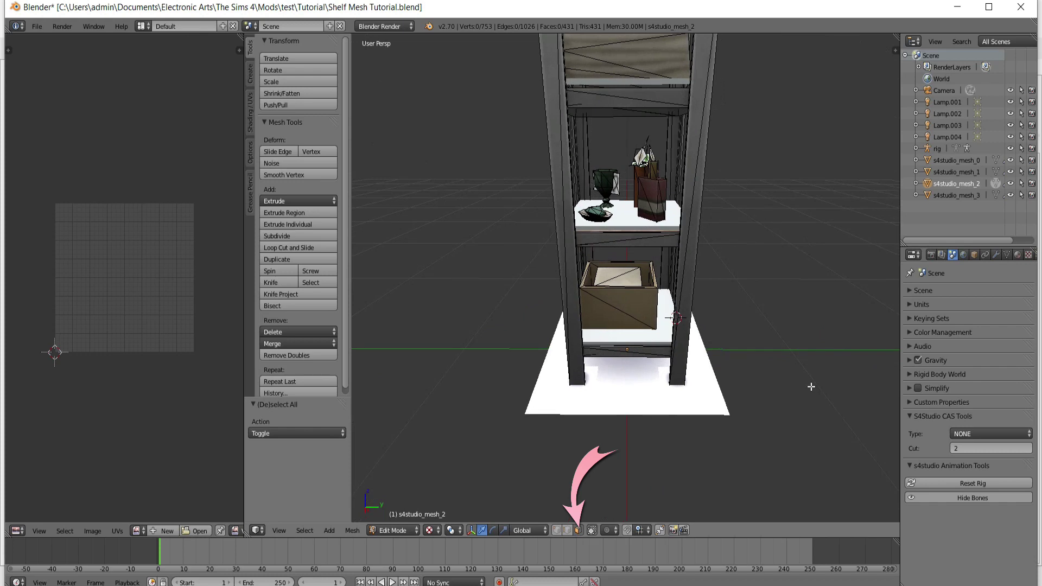
scroll(811, 388, down, 2)
scroll(812, 388, down, 1)
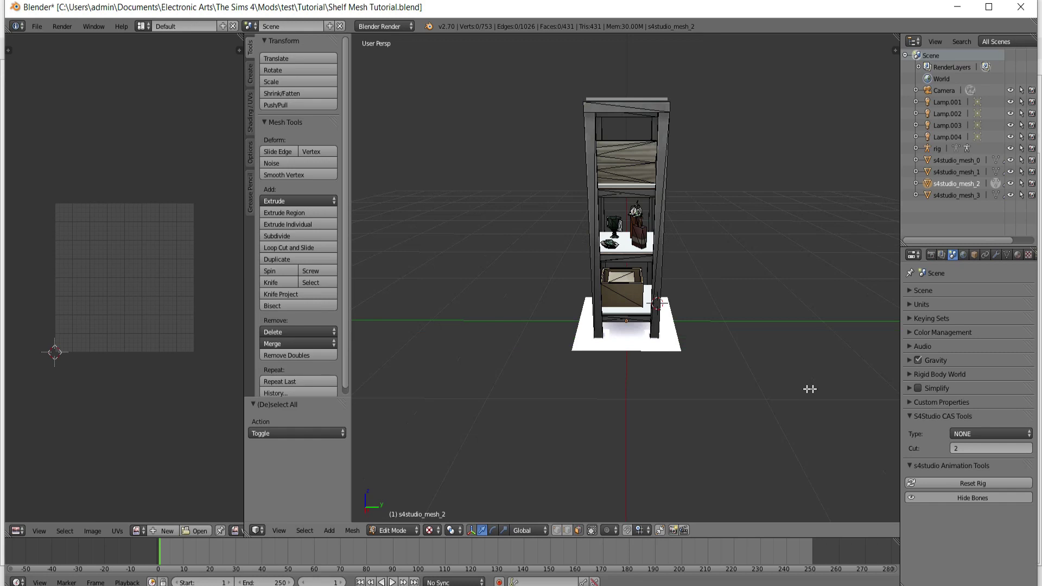
Orbit the view around the shelf toward the top-shelf board.
middle_drag(795, 388, 817, 393)
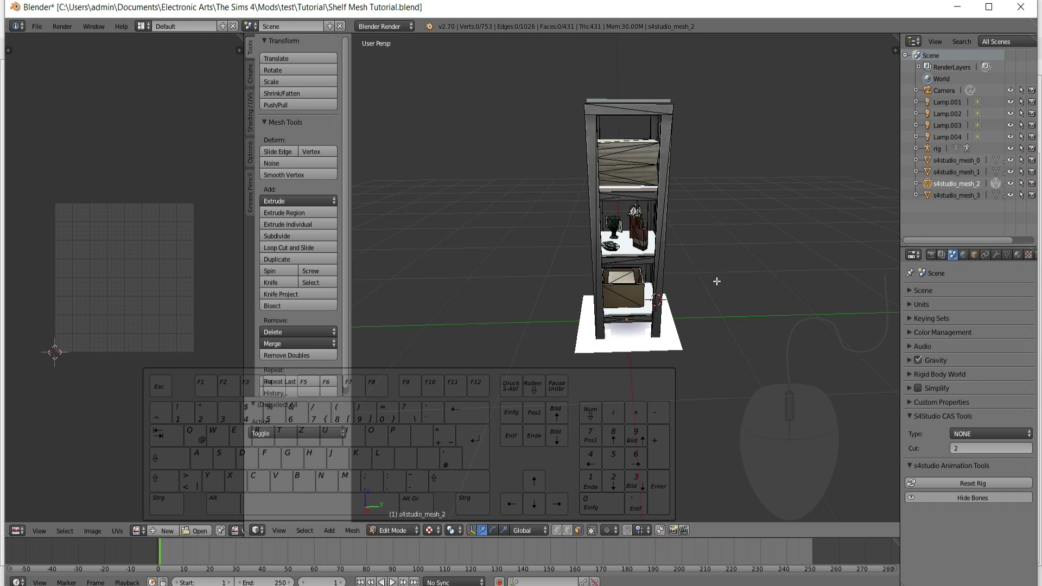
Select the top-shelf wooden piece and the box as linked geometry.
key(l)
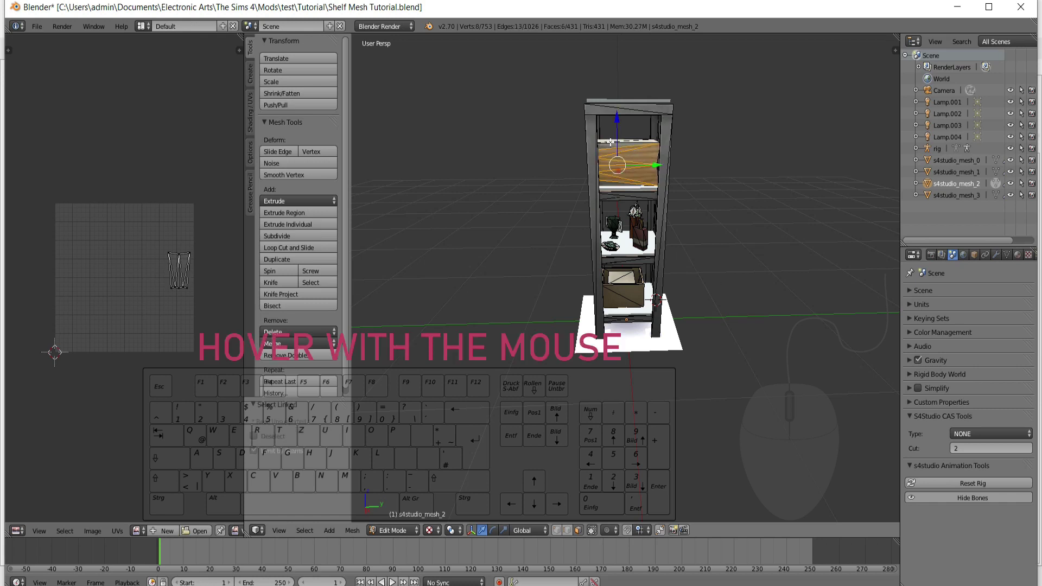
key(l)
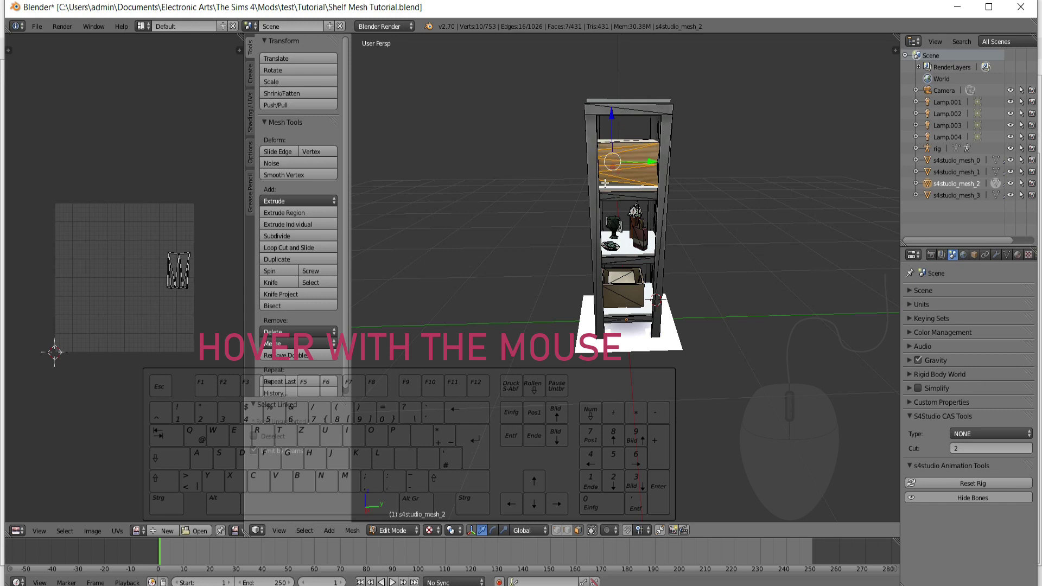
key(l)
key(l)
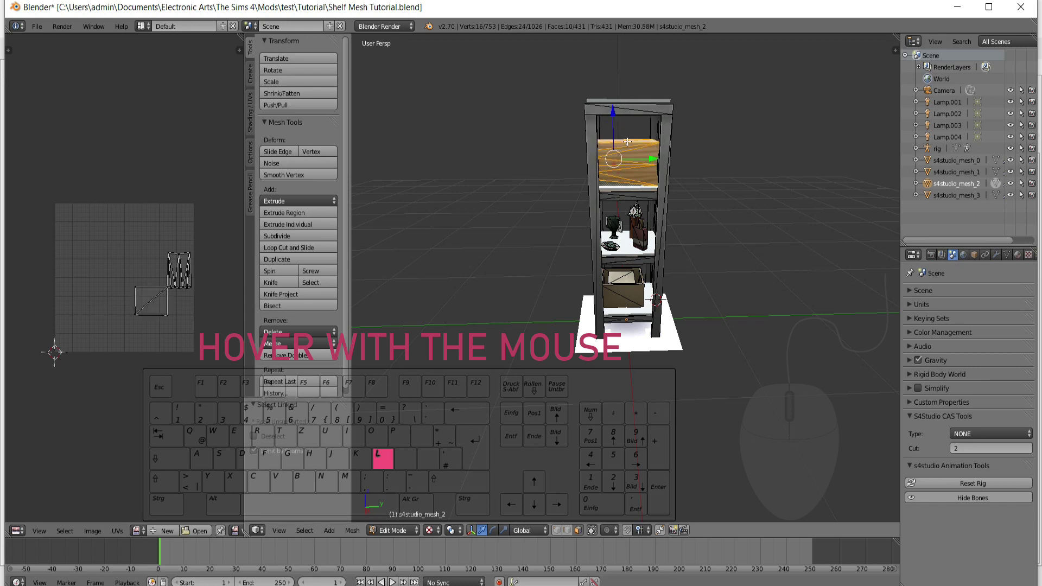
middle_drag(778, 242, 637, 179)
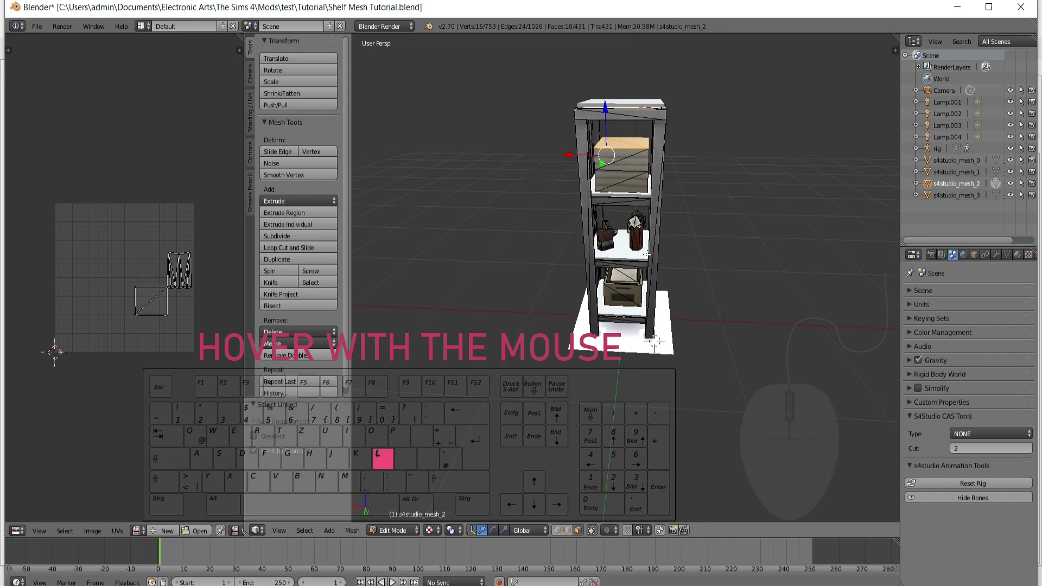
key(l)
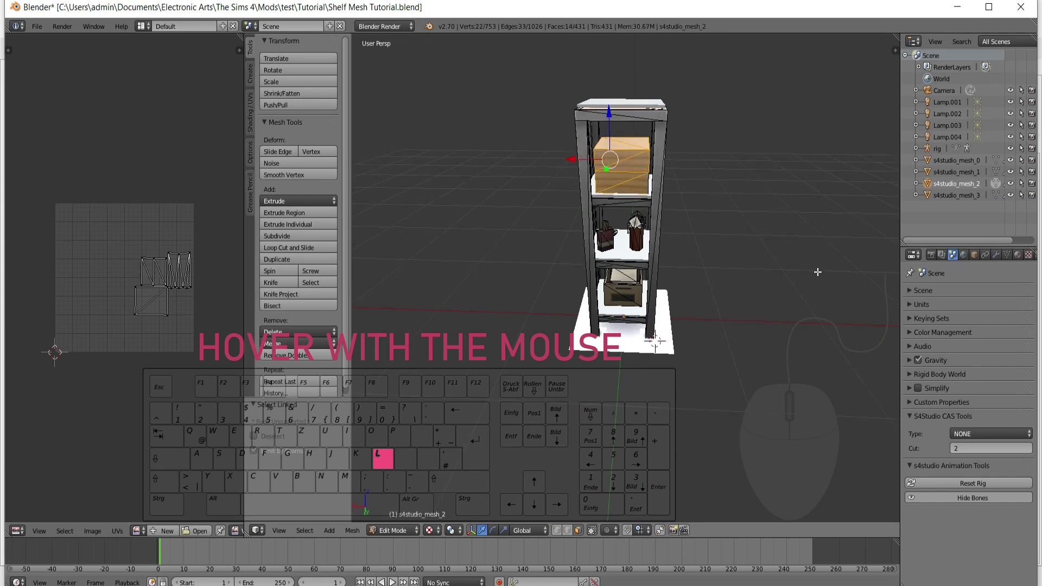
Add the book stack and remaining top-shelf books to the selection.
mouse_move(816, 272)
middle_down()
mouse_move(743, 268)
mouse_move(647, 163)
middle_up()
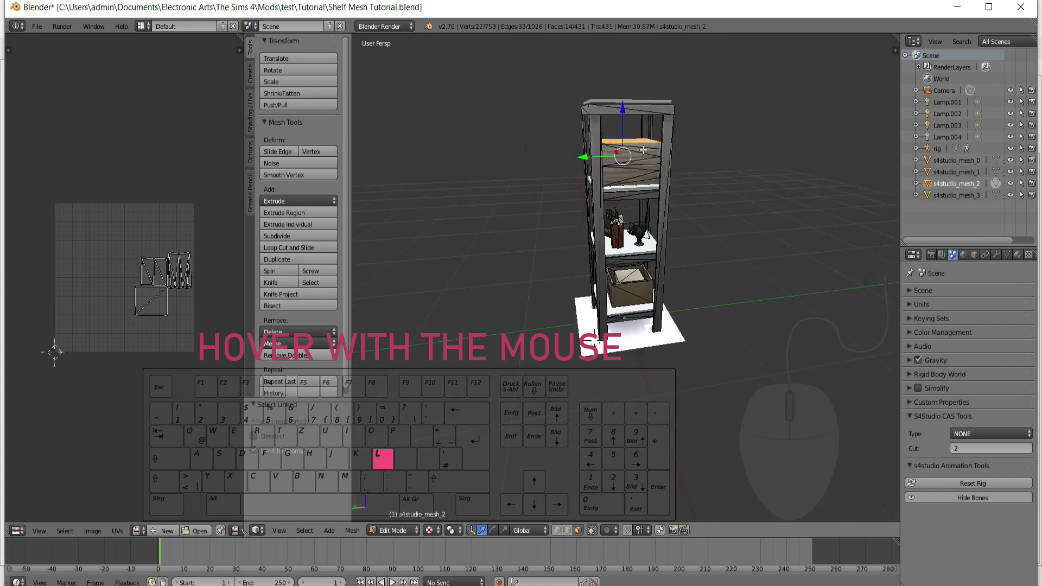
key(l)
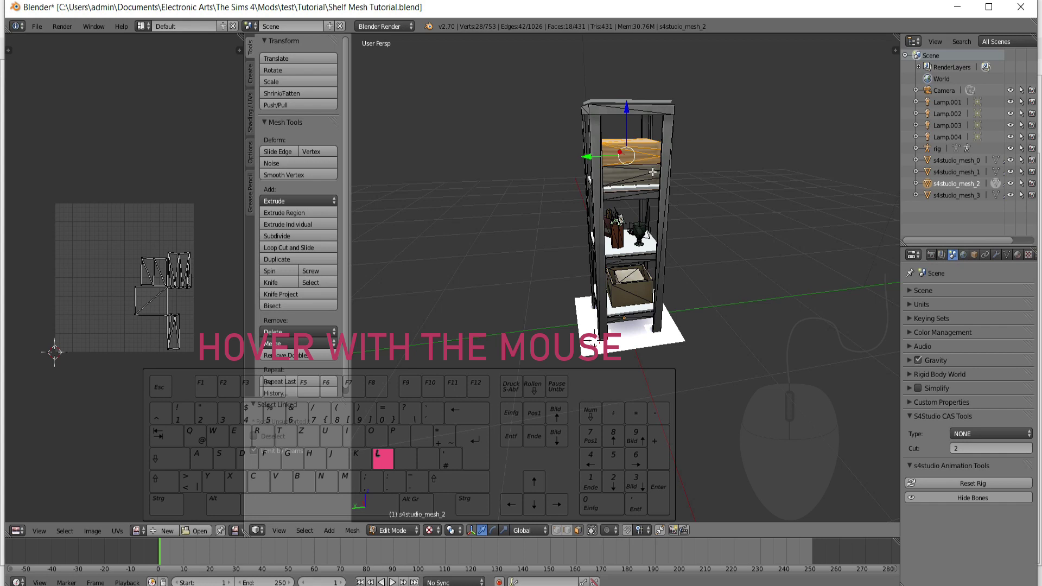
key(l)
middle_drag(753, 253, 594, 255)
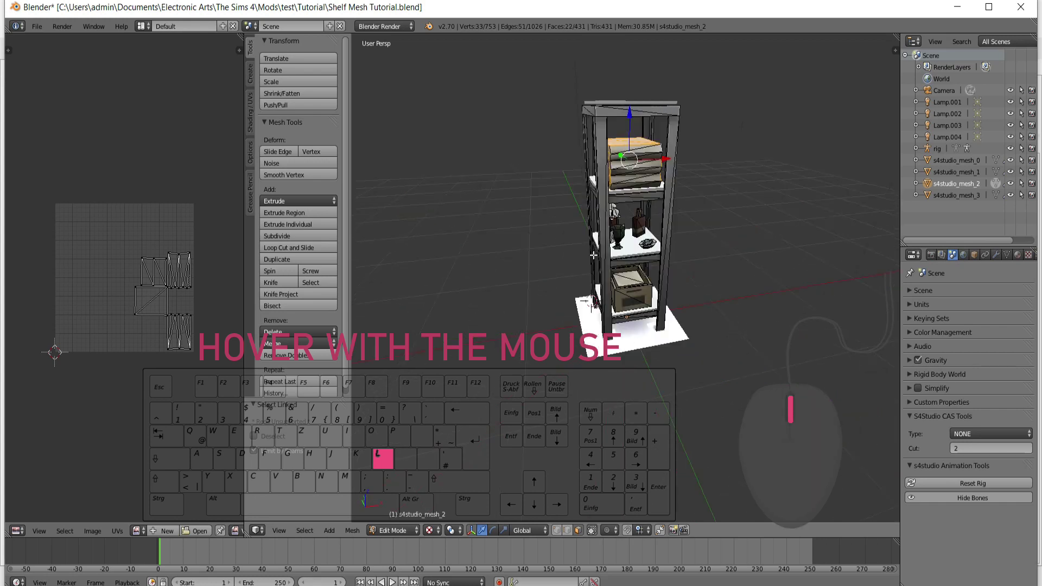
key(l)
key(l)
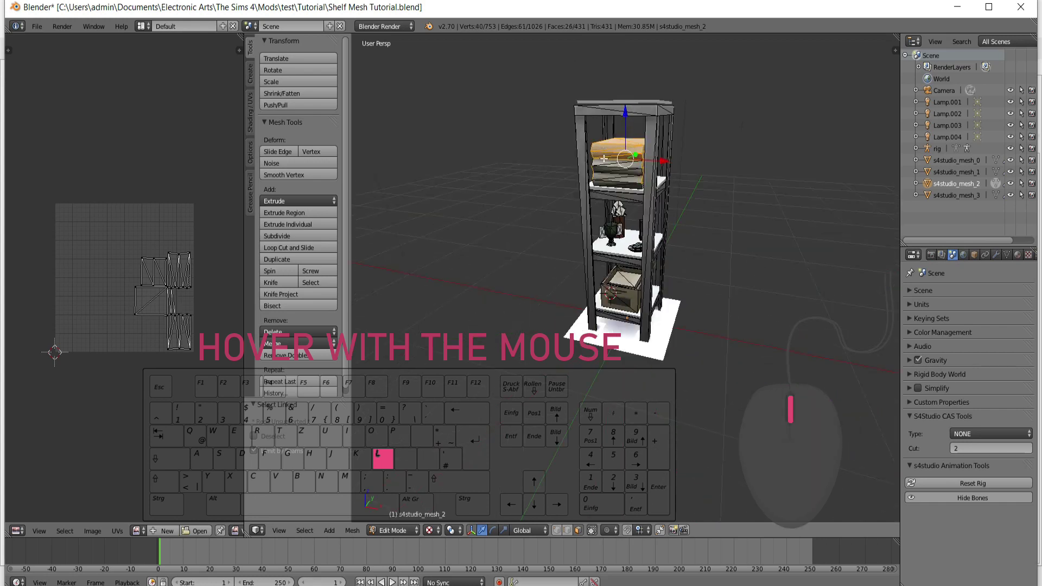
key(l)
key(l)
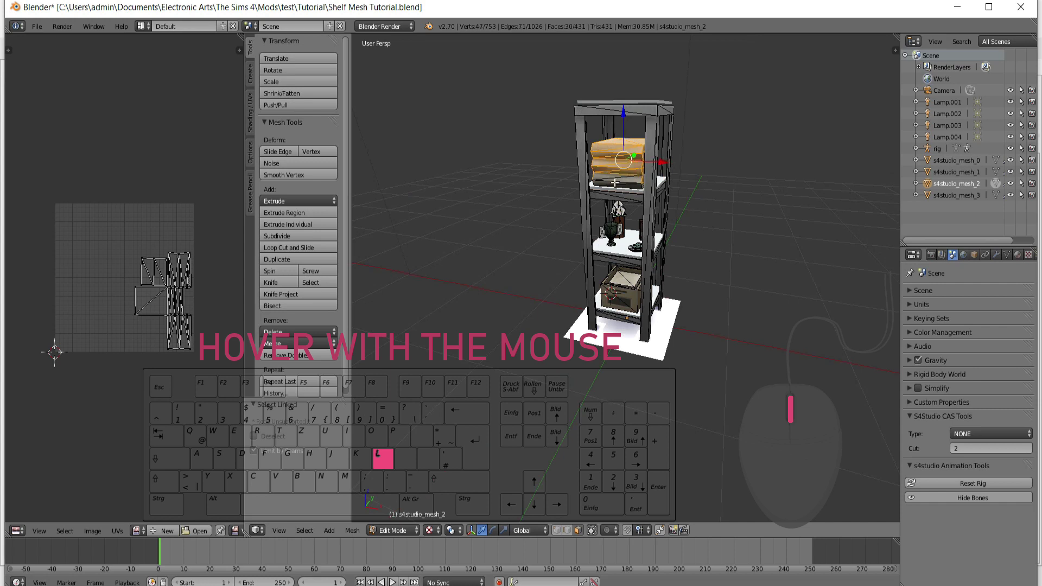
key(l)
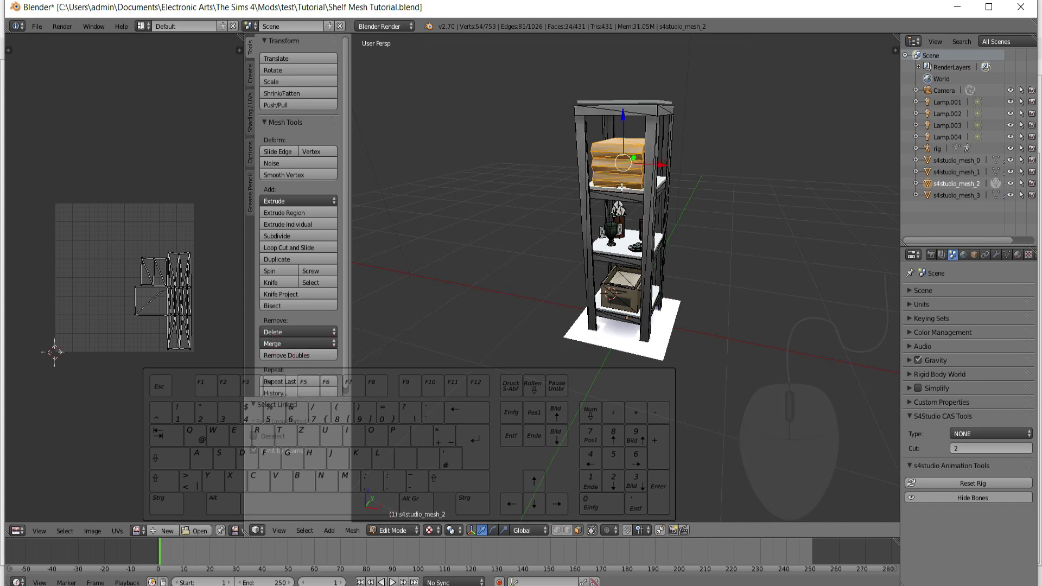
Delete the selected top-shelf pieces as vertices, leaving 642 vertices.
mouse_move(823, 257)
middle_down()
mouse_move(558, 264)
mouse_move(616, 251)
middle_up()
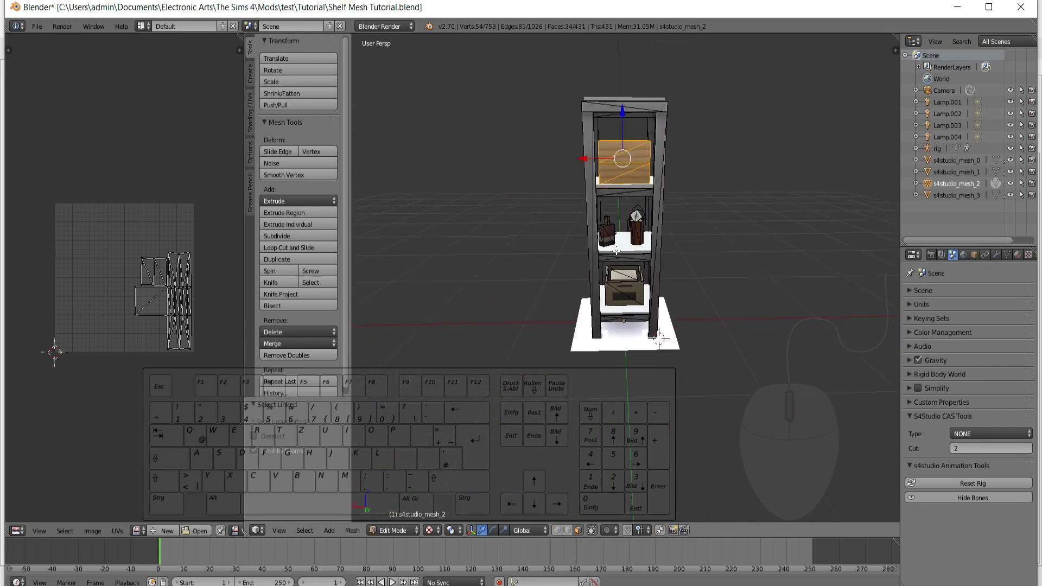
key(x)
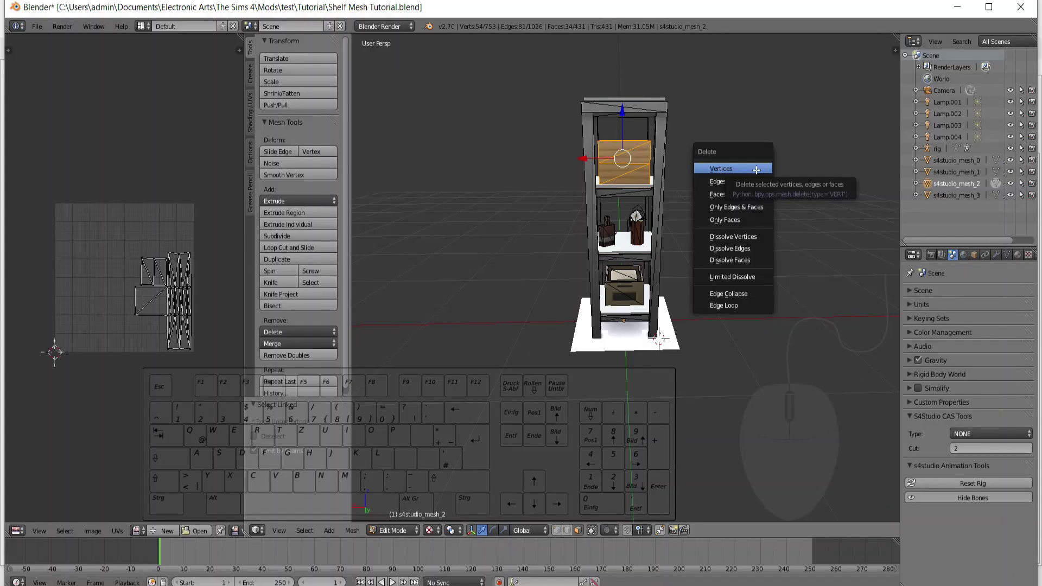
click(755, 167)
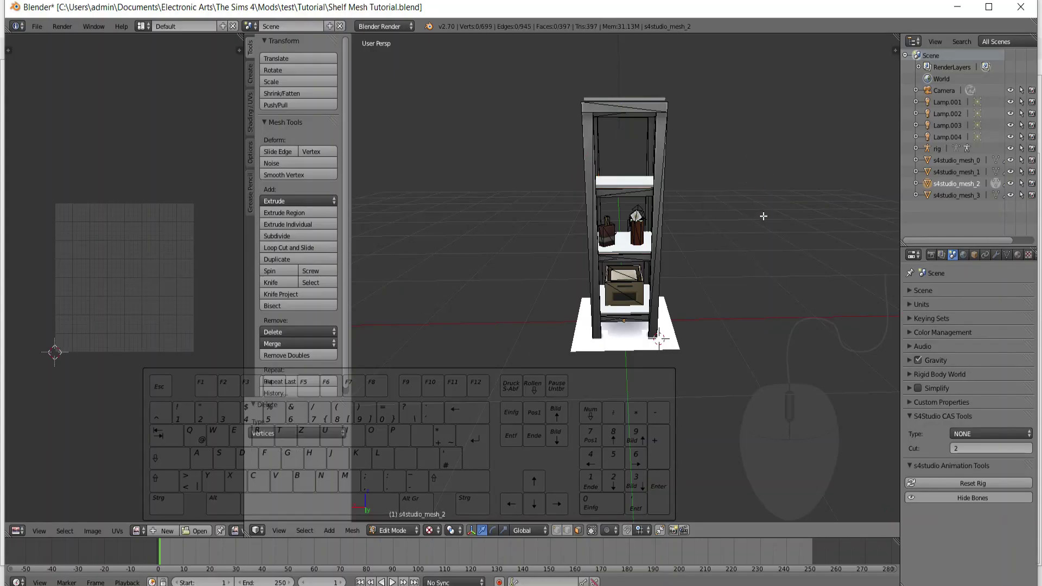
Select every linked part of the bottle on the shelf and delete its vertices.
mouse_move(767, 220)
middle_down()
mouse_move(828, 240)
mouse_move(394, 226)
mouse_move(561, 223)
mouse_move(435, 209)
mouse_move(782, 172)
mouse_move(677, 217)
mouse_move(701, 292)
mouse_move(747, 209)
mouse_move(691, 200)
mouse_move(719, 218)
mouse_move(703, 217)
mouse_move(693, 194)
mouse_move(795, 372)
mouse_move(777, 381)
mouse_move(795, 367)
mouse_move(691, 377)
mouse_move(732, 256)
middle_up()
scroll(700, 216, up, 2)
key(l)
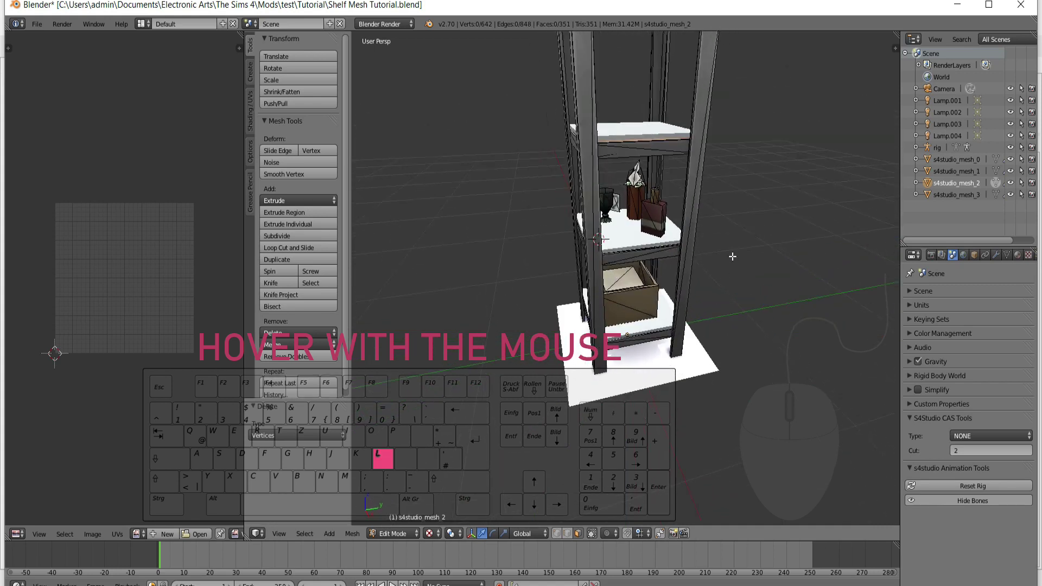
scroll(732, 256, up, 3)
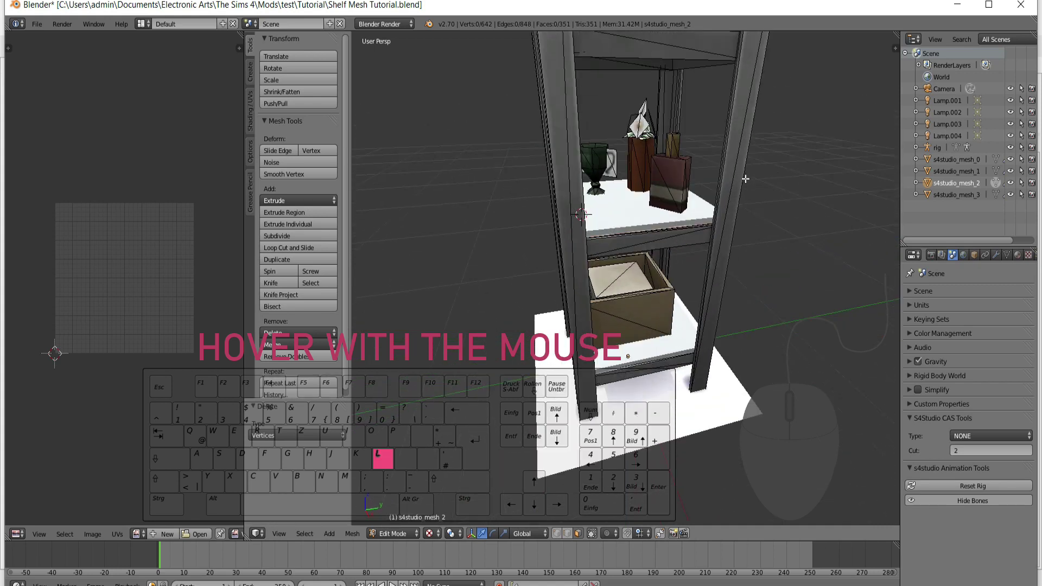
key(l)
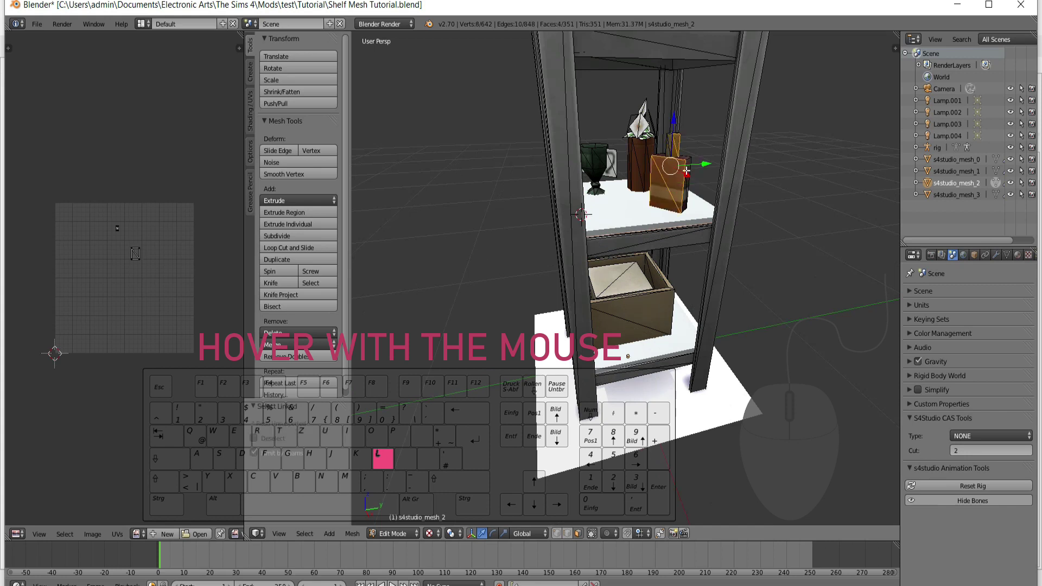
key(l)
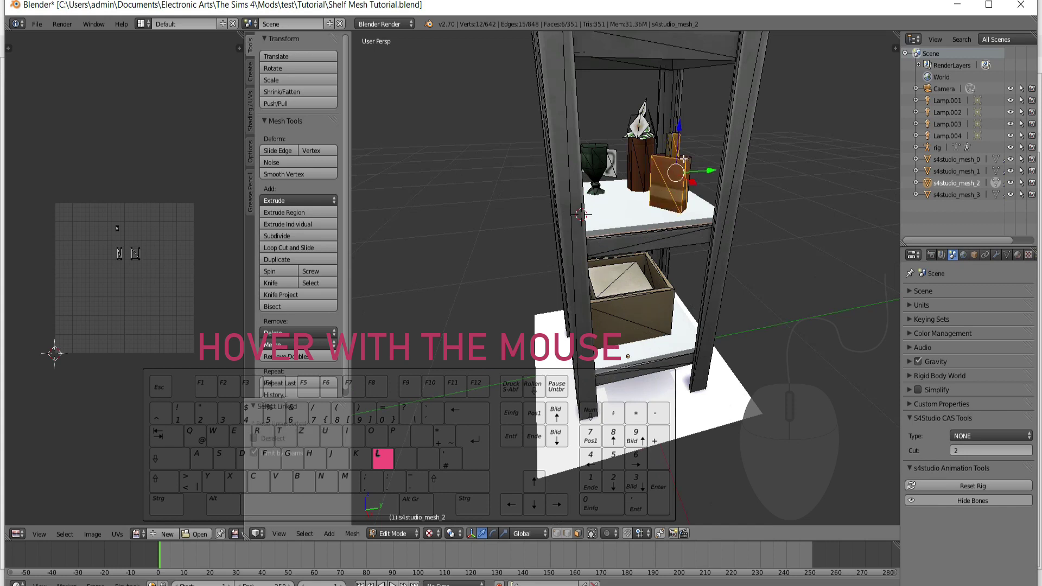
key(l)
key(l)
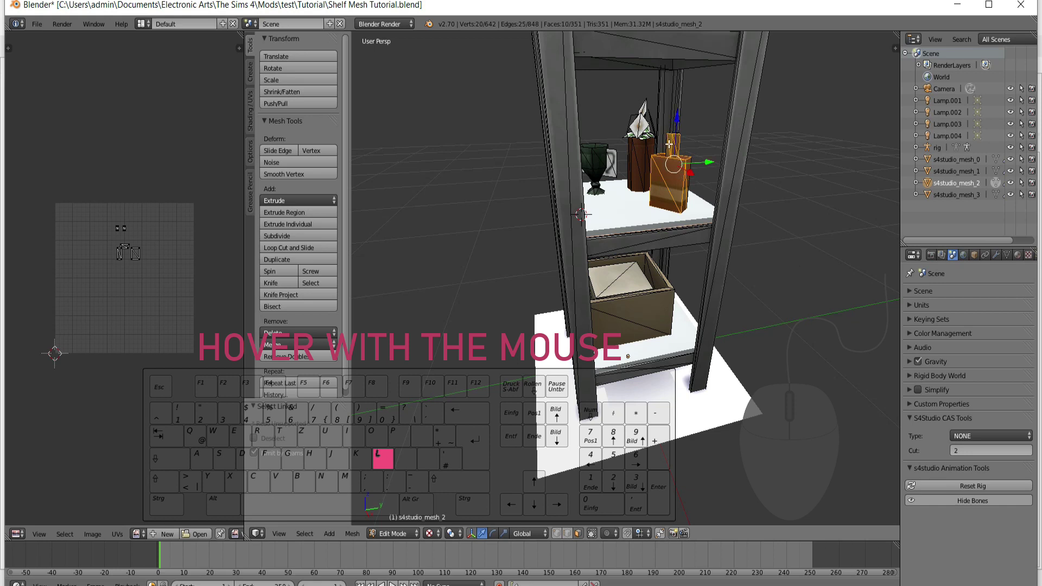
middle_drag(814, 171, 810, 210)
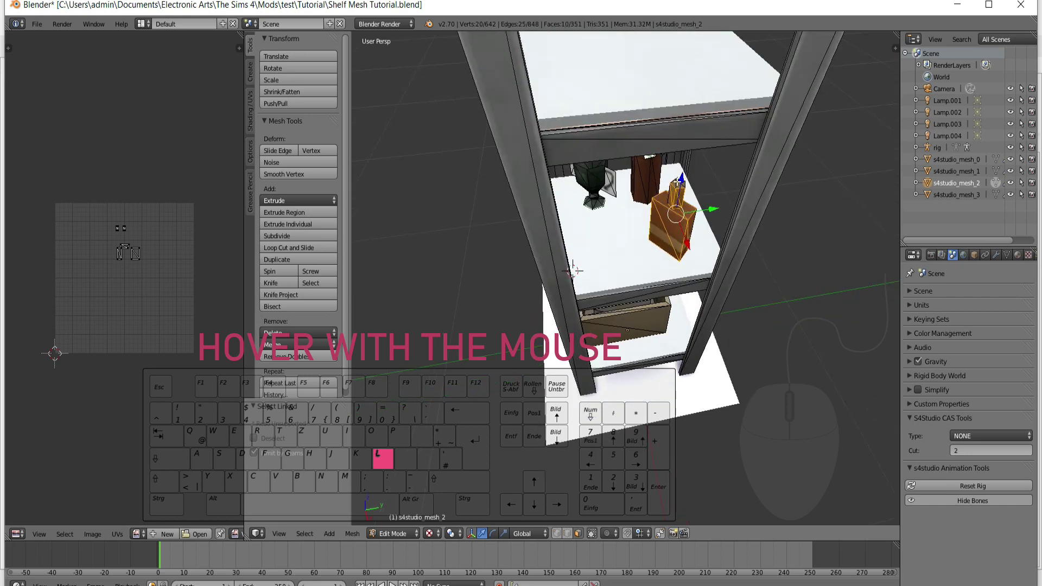
key(l)
middle_drag(827, 274, 714, 263)
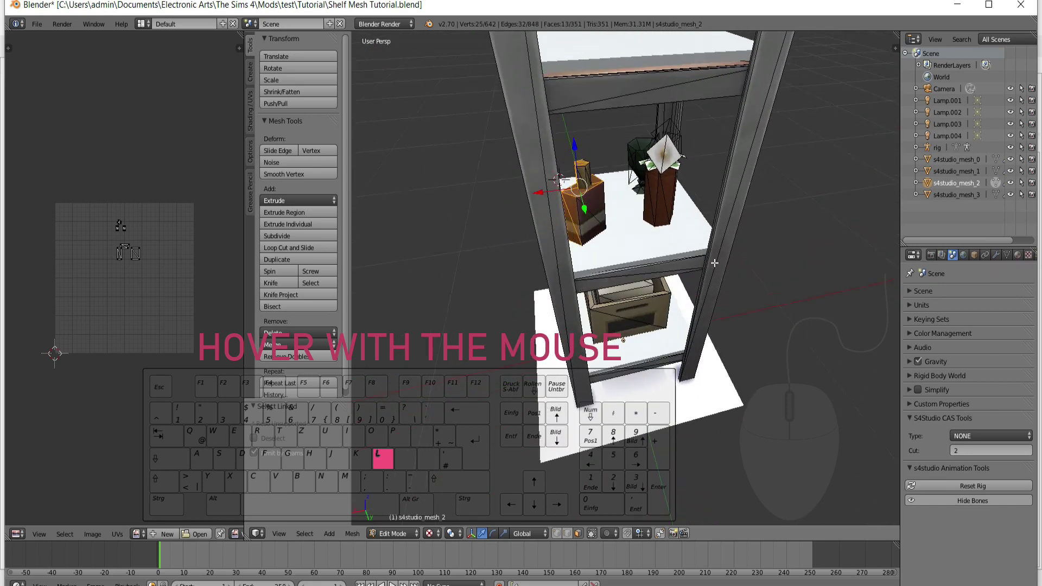
key(l)
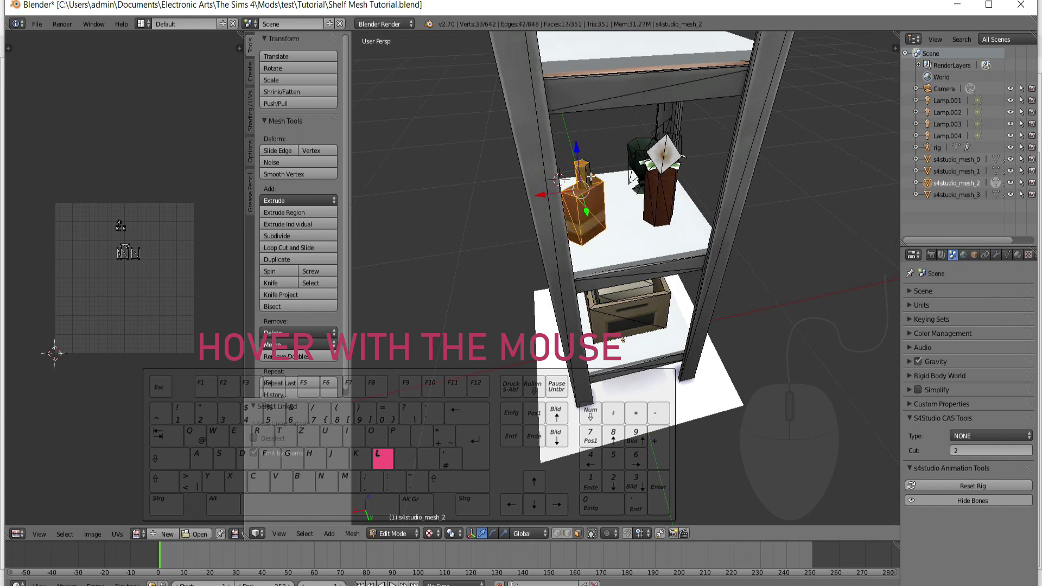
middle_drag(843, 280, 696, 184)
key(x)
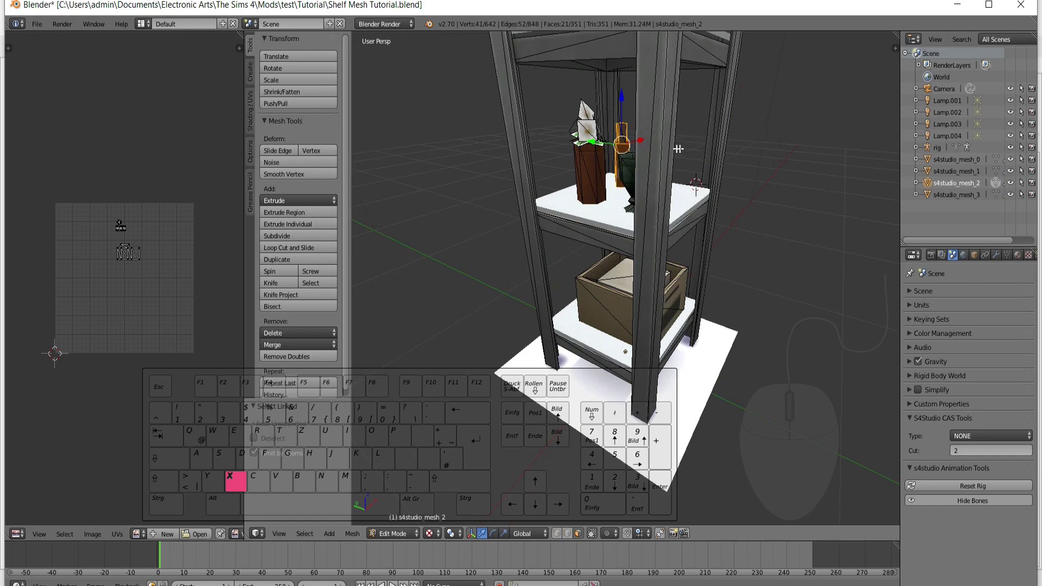
key(l)
key(x)
click(623, 128)
Select all linked parts of the goblet, including its base, ready for deletion.
mouse_move(806, 294)
middle_down()
mouse_move(612, 289)
mouse_move(592, 158)
middle_up()
key(l)
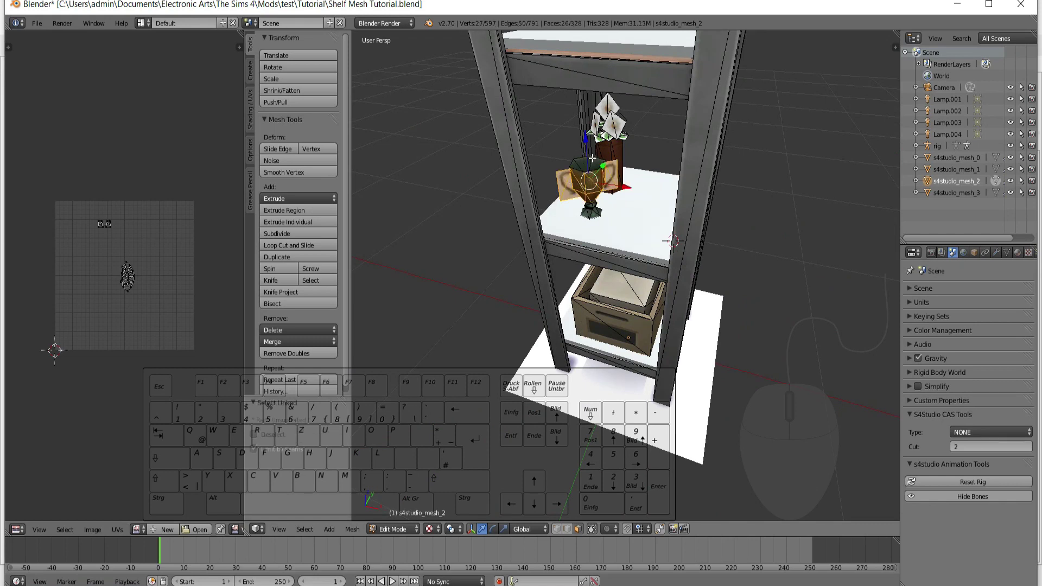
key(l)
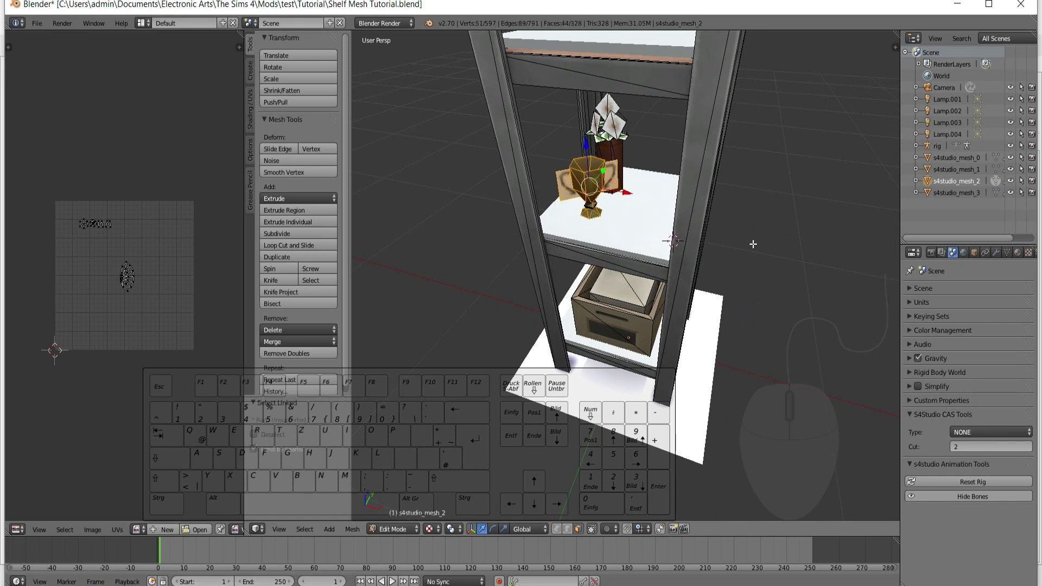
middle_drag(754, 243, 632, 238)
key(l)
mouse_move(721, 253)
middle_down()
mouse_move(832, 249)
mouse_move(634, 179)
mouse_move(793, 253)
mouse_move(658, 96)
middle_up()
key(l)
key(l)
mouse_move(762, 194)
middle_down()
mouse_move(641, 187)
mouse_move(692, 98)
mouse_move(410, 175)
mouse_move(702, 172)
middle_up()
key(l)
scroll(702, 173, down, 3)
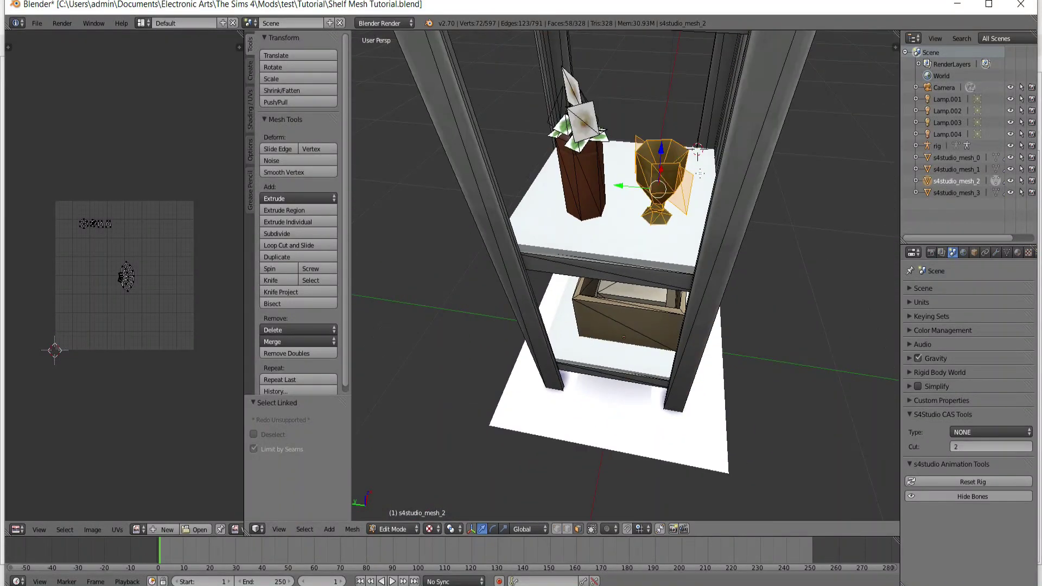
key(x)
Delete the goblet, then select and delete the tall vase with its flowers.
click(845, 213)
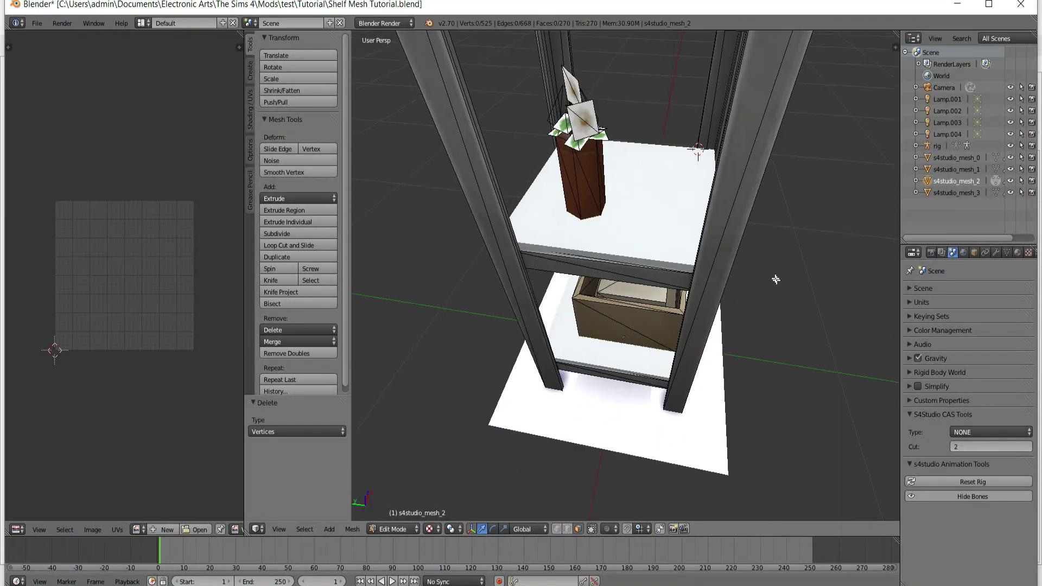
middle_drag(798, 311, 712, 288)
middle_drag(618, 321, 683, 318)
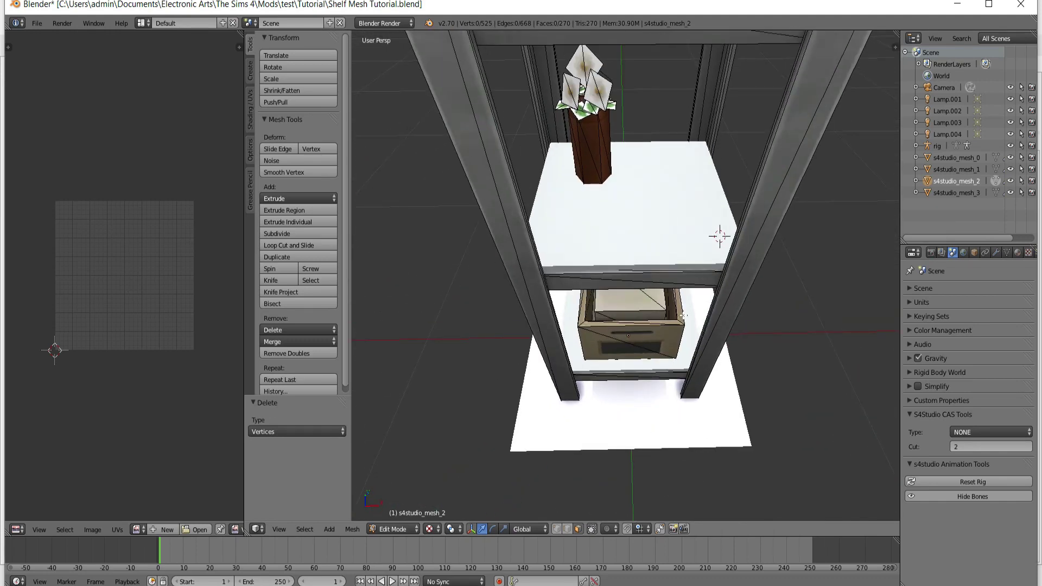
key(l)
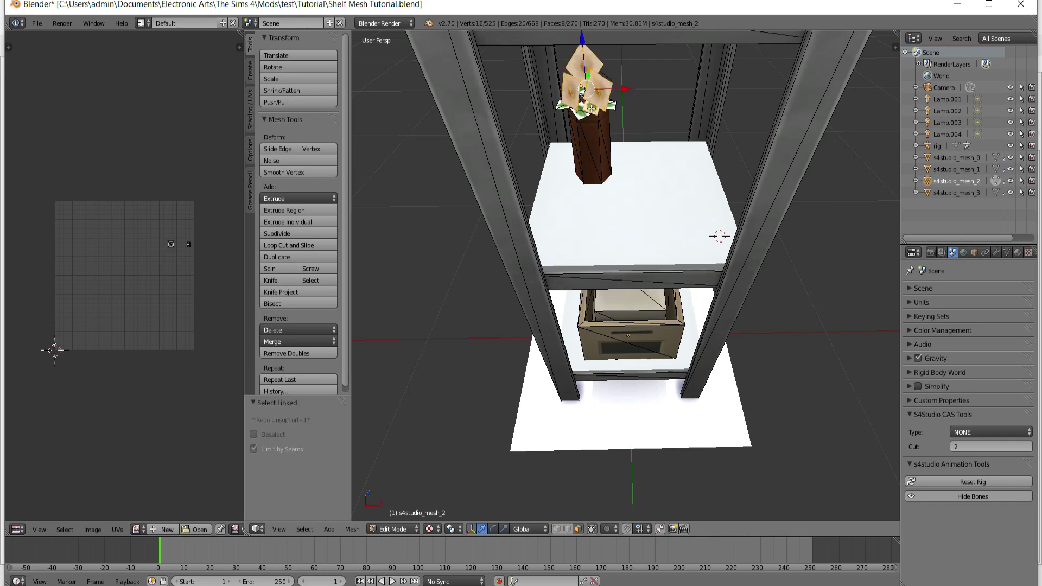
key(l)
scroll(720, 236, up, 2)
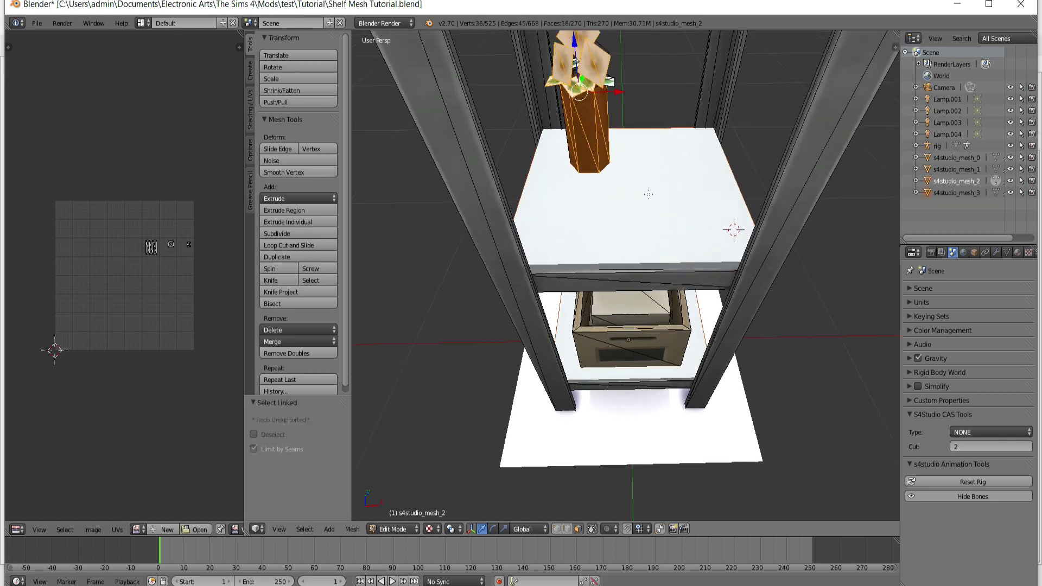
scroll(733, 230, down, 2)
scroll(705, 239, down, 1)
scroll(705, 240, down, 1)
scroll(697, 249, down, 1)
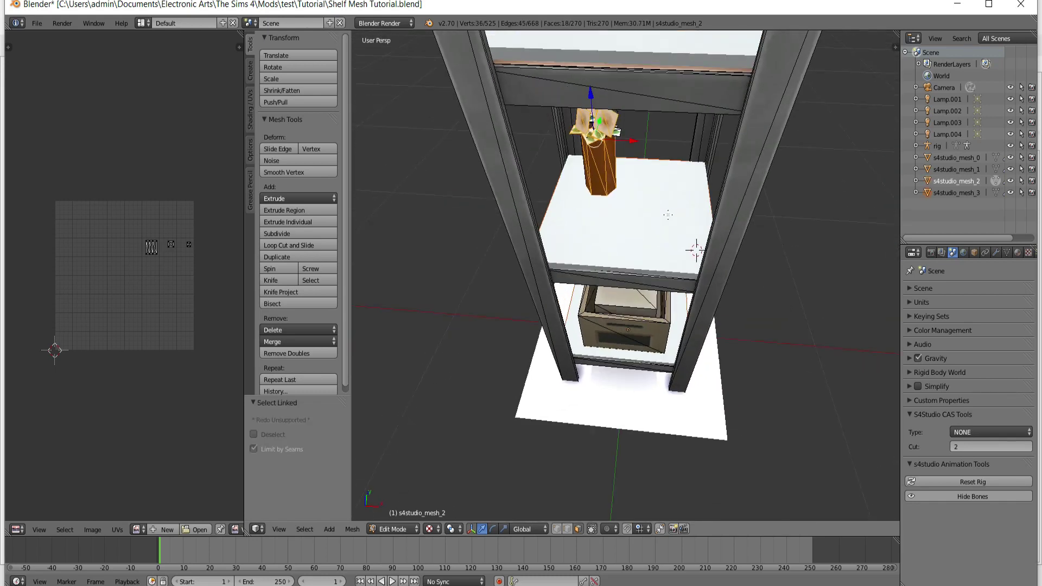
middle_drag(696, 250, 555, 211)
key(l)
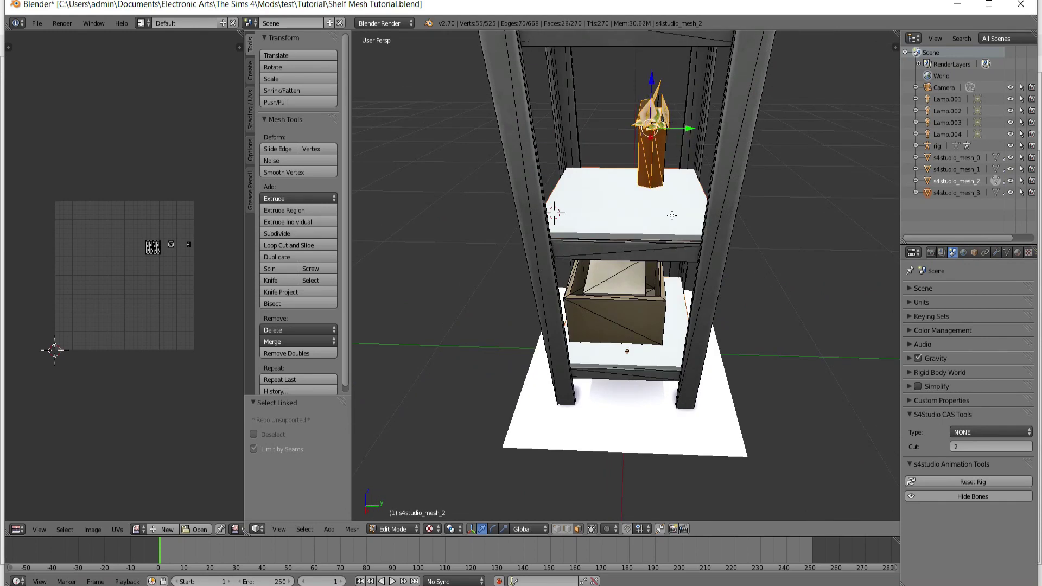
key(l)
middle_drag(667, 163, 602, 194)
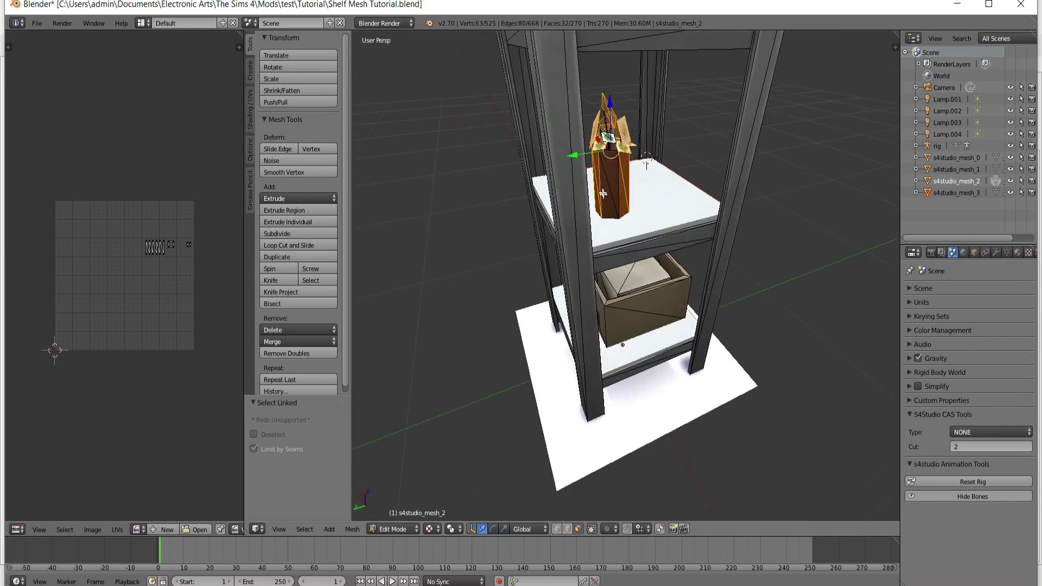
key(l)
key(l)
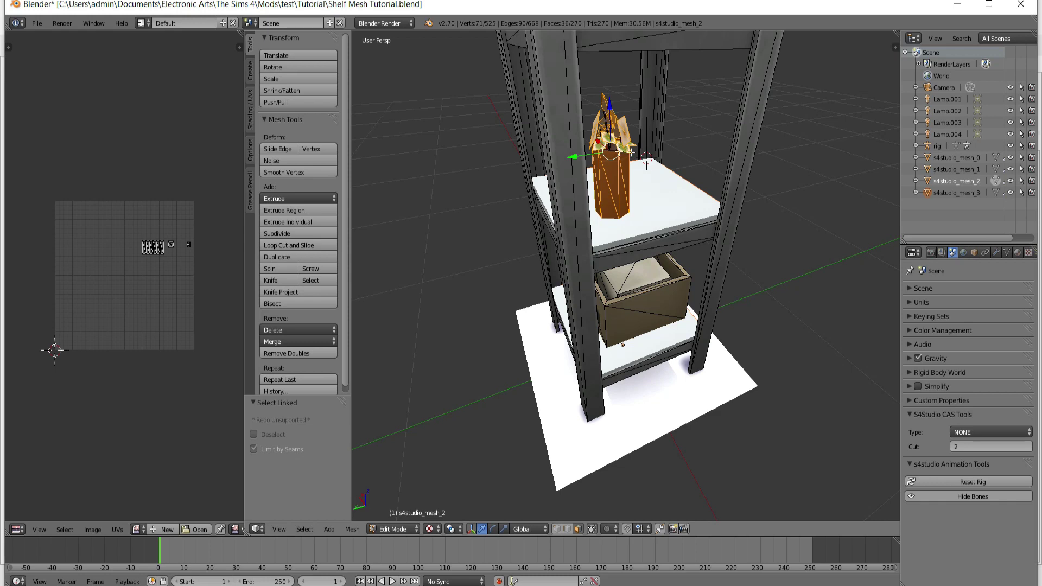
key(x)
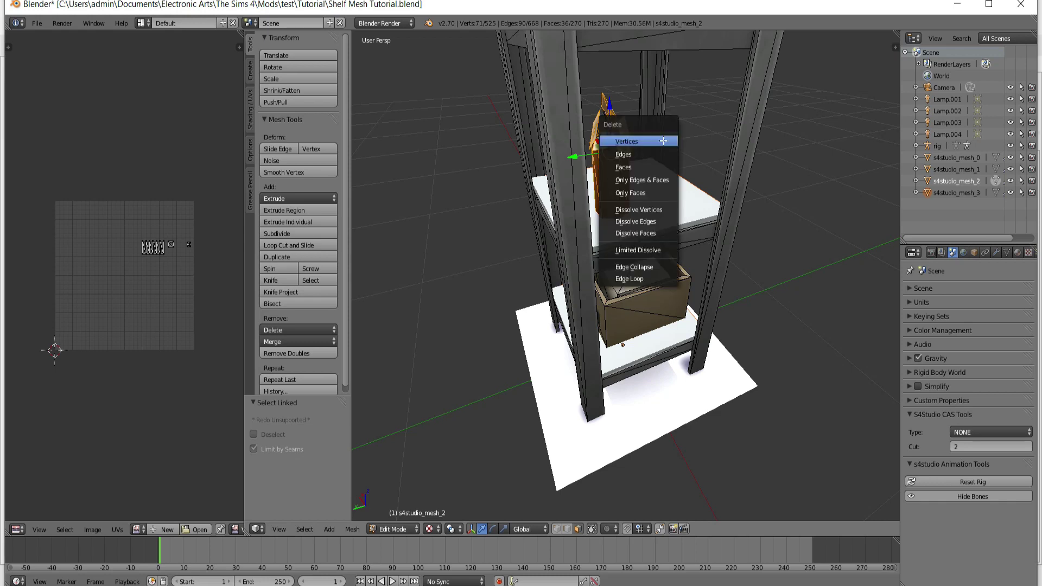
click(663, 141)
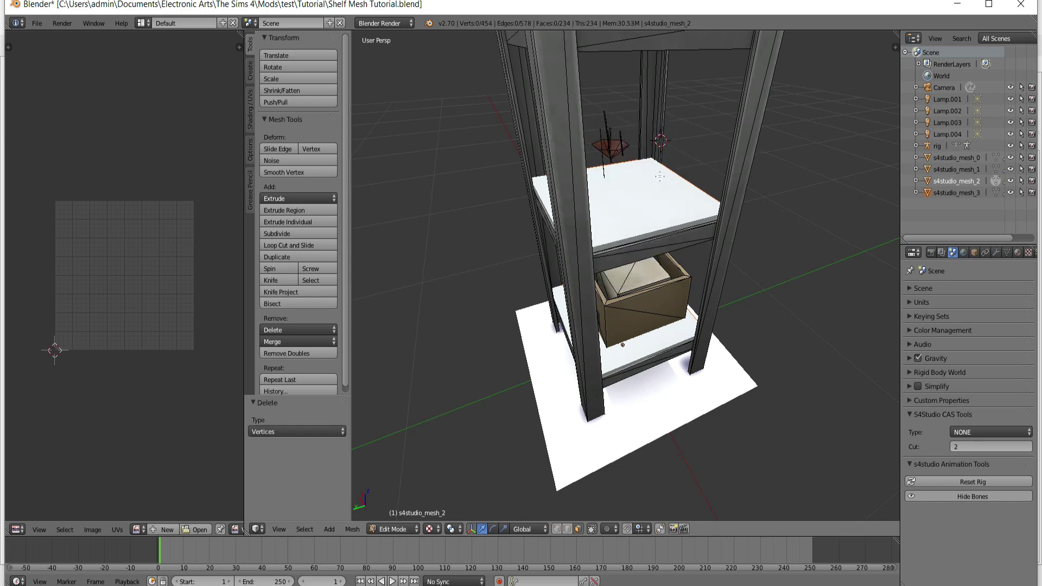
Find the leftover piece above the shelf, select it and delete it.
middle_drag(800, 225, 735, 214)
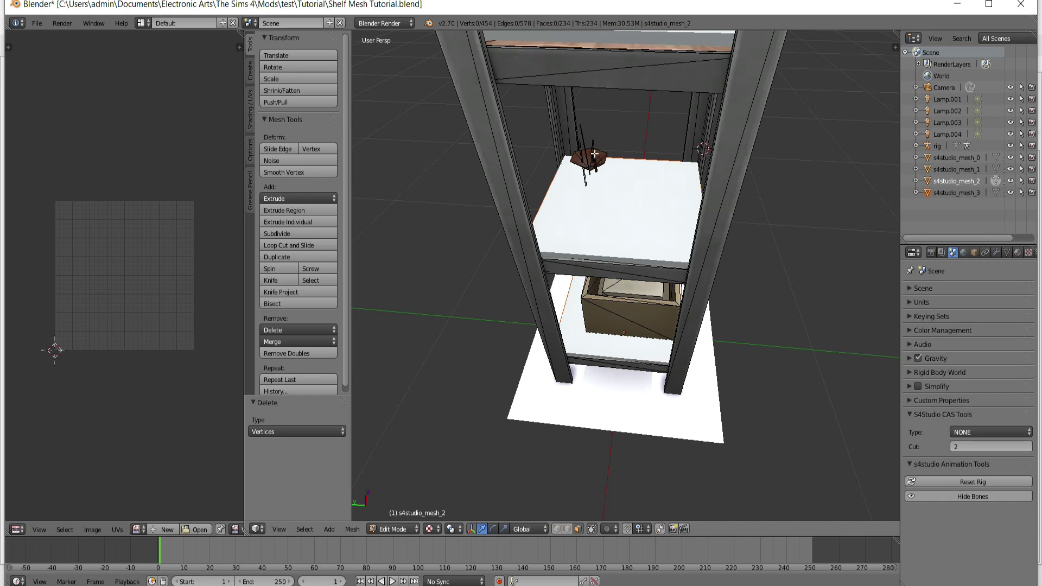
middle_drag(640, 225, 651, 208)
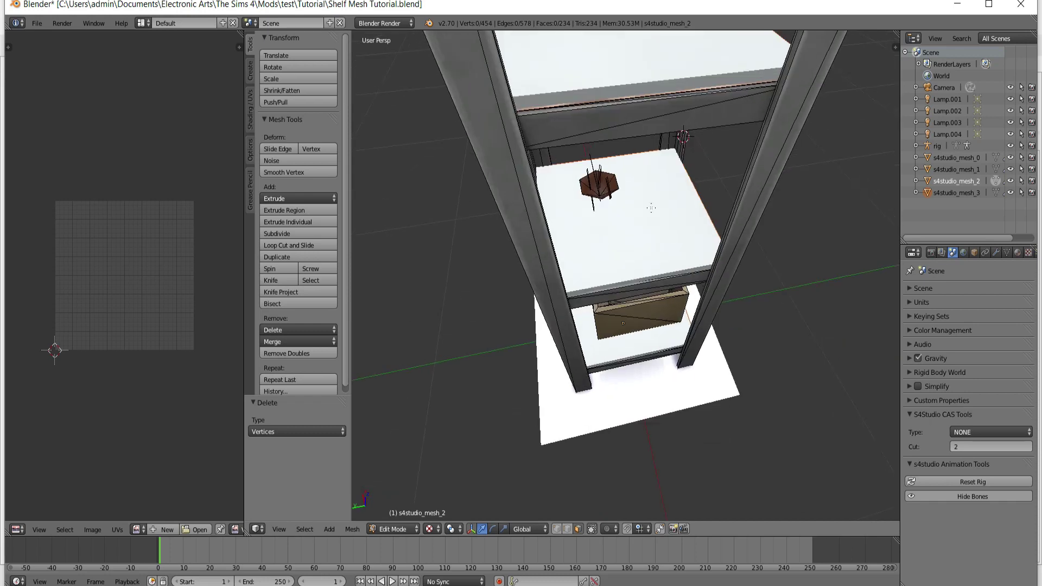
key(l)
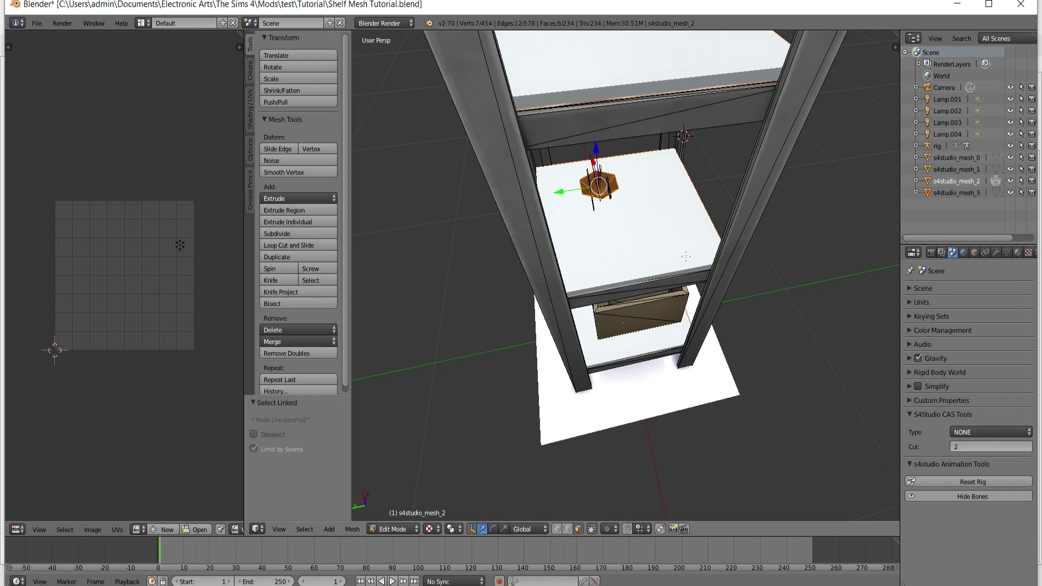
middle_drag(685, 255, 599, 100)
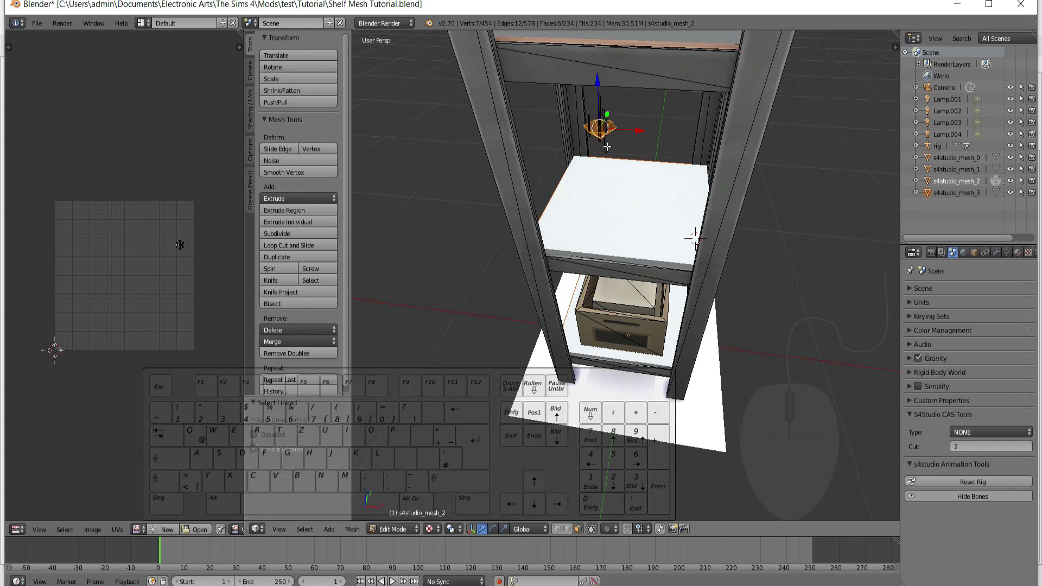
mouse_move(660, 139)
middle_down()
mouse_move(491, 111)
mouse_move(623, 87)
middle_up()
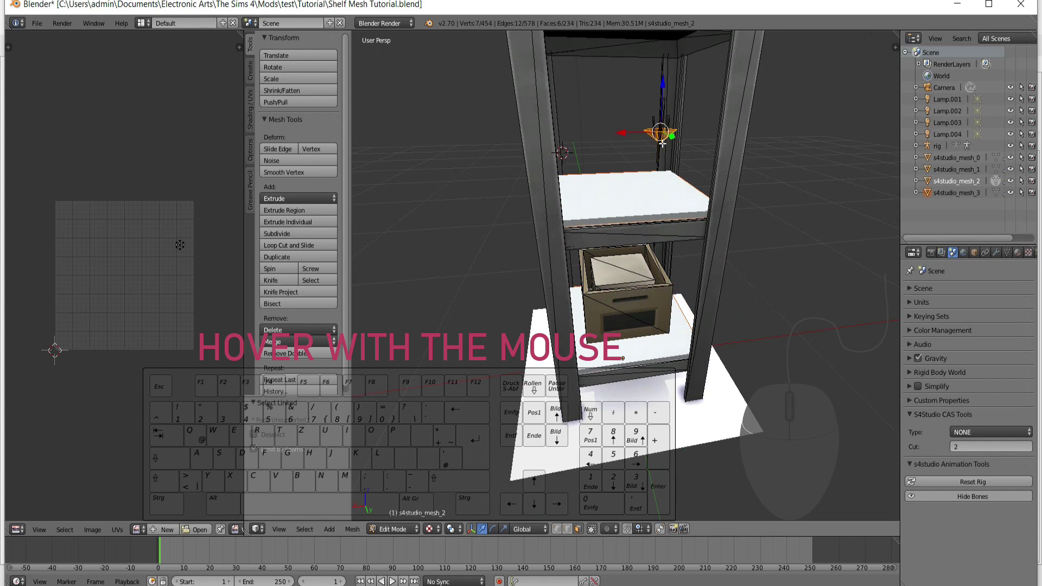
key(x)
click(619, 217)
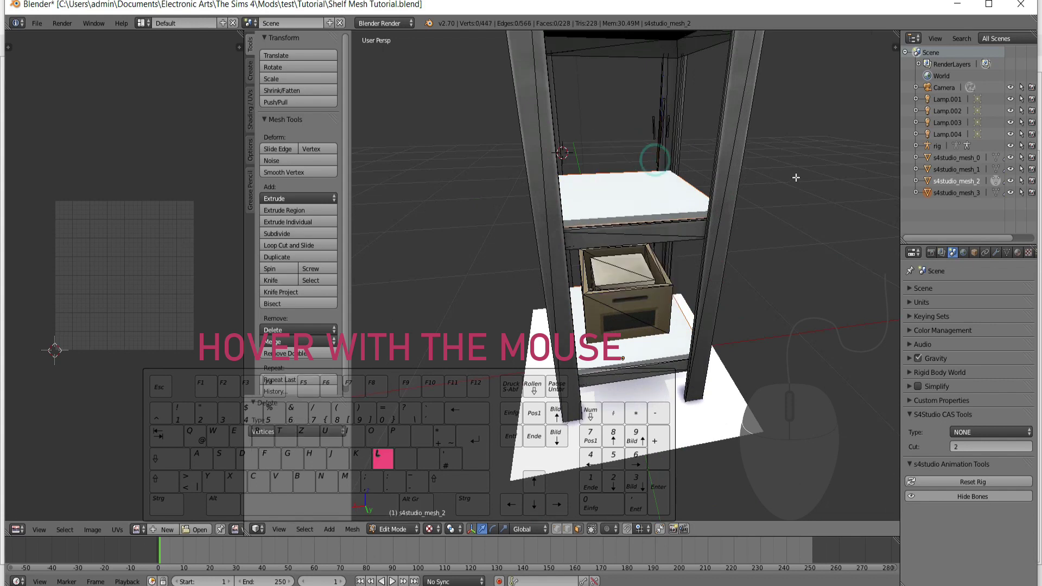
Select and delete the thin leftover decoration strips on the shelf.
mouse_move(619, 216)
middle_down()
mouse_move(805, 194)
mouse_move(705, 112)
middle_up()
key(l)
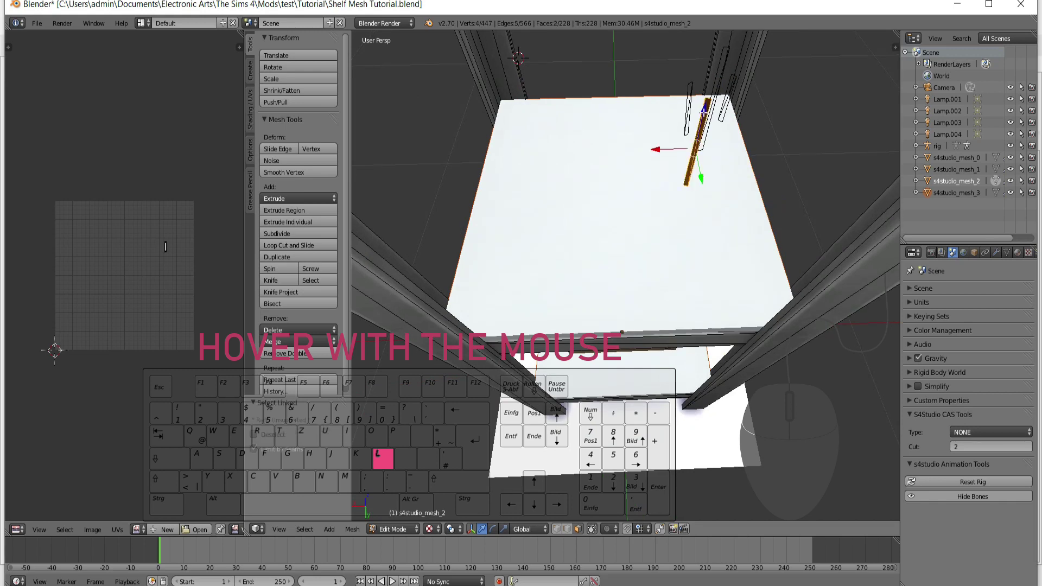
key(l)
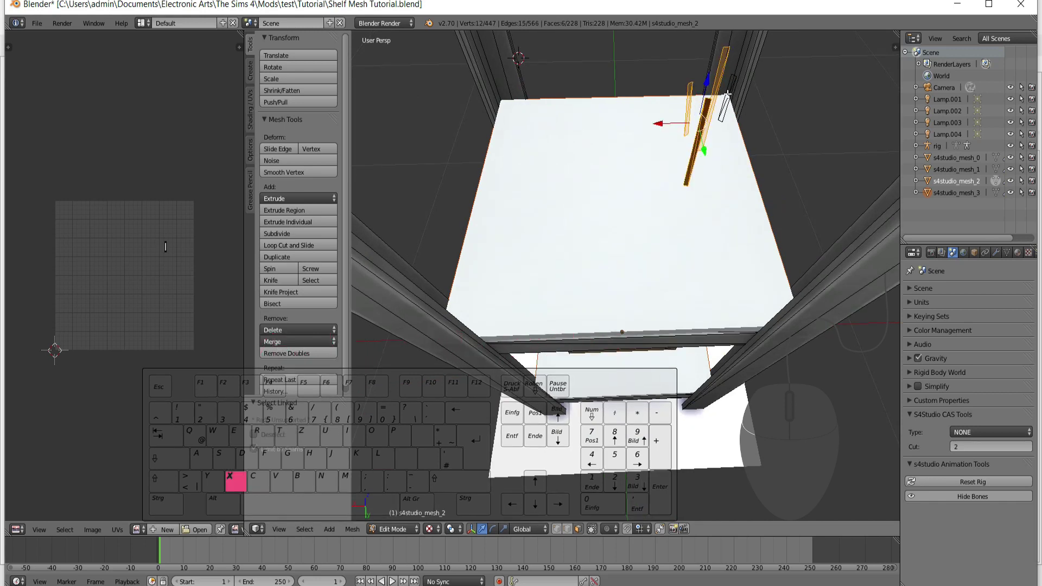
key(x)
click(732, 114)
middle_drag(732, 114, 419, 142)
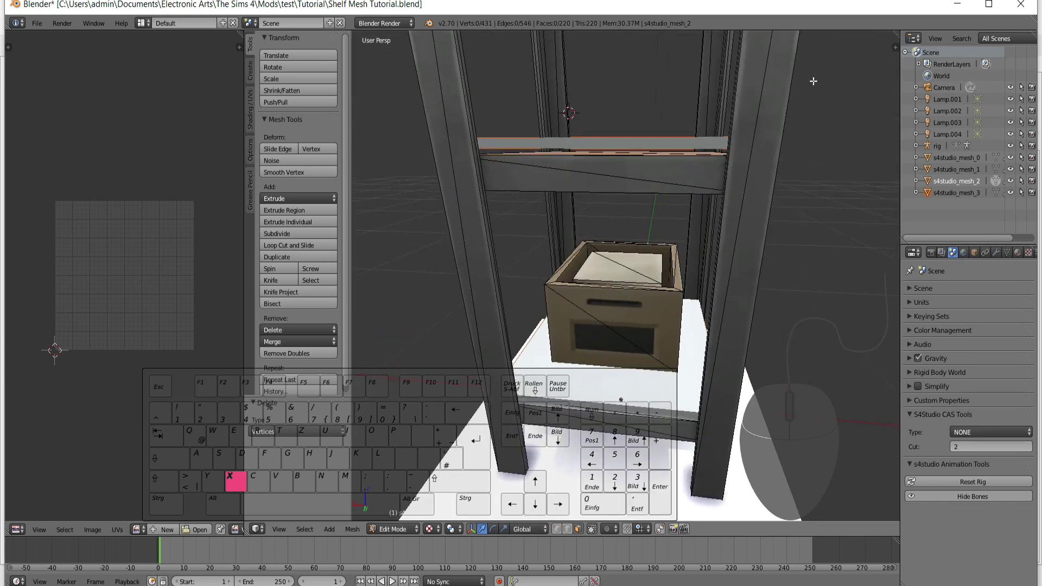
scroll(419, 142, down, 5)
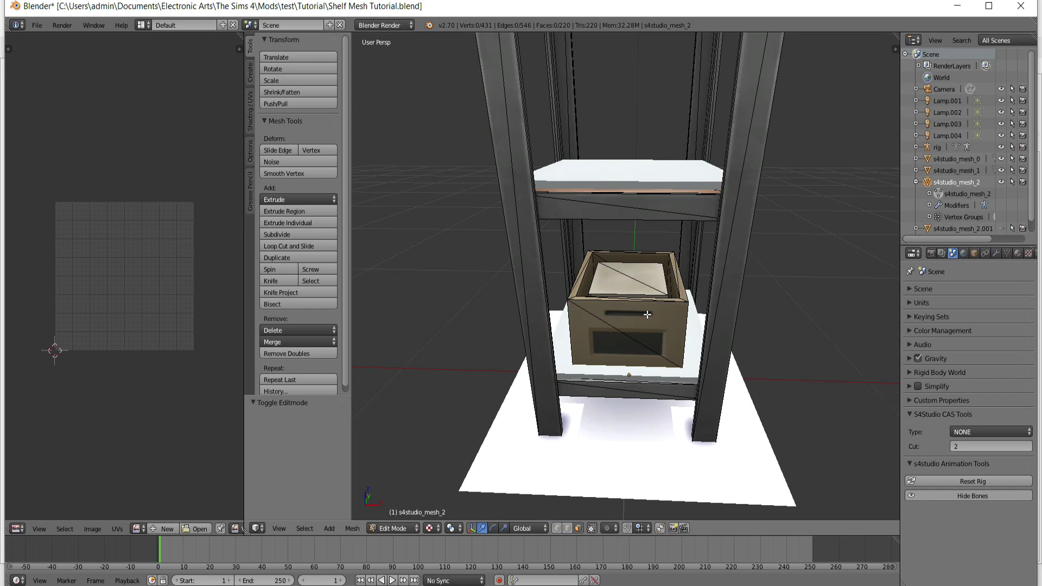
Select all linked faces of the lower-shelf cardboard box, including its inner bottom, and delete them.
key(l)
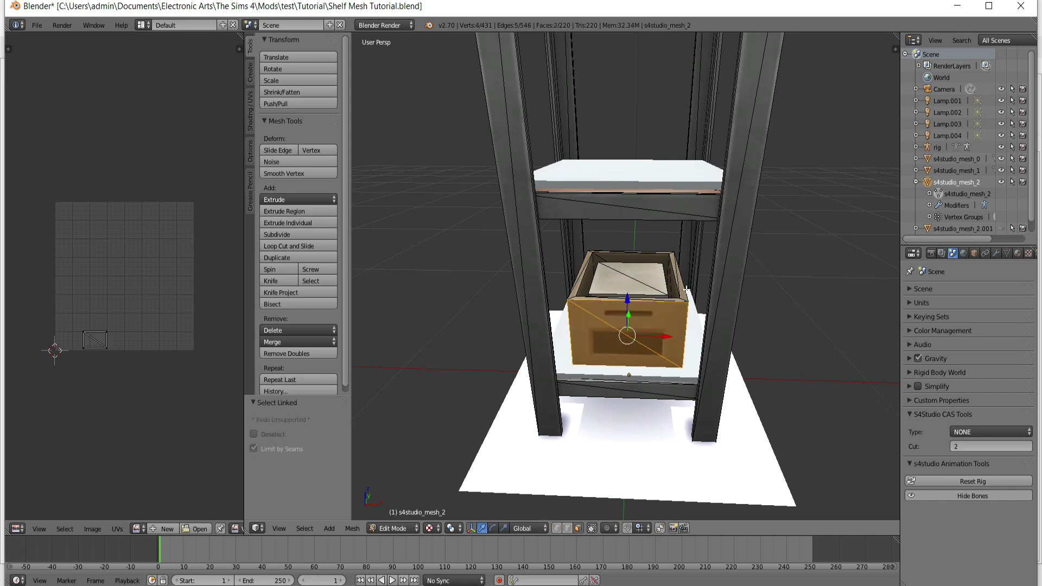
key(l)
key(l)
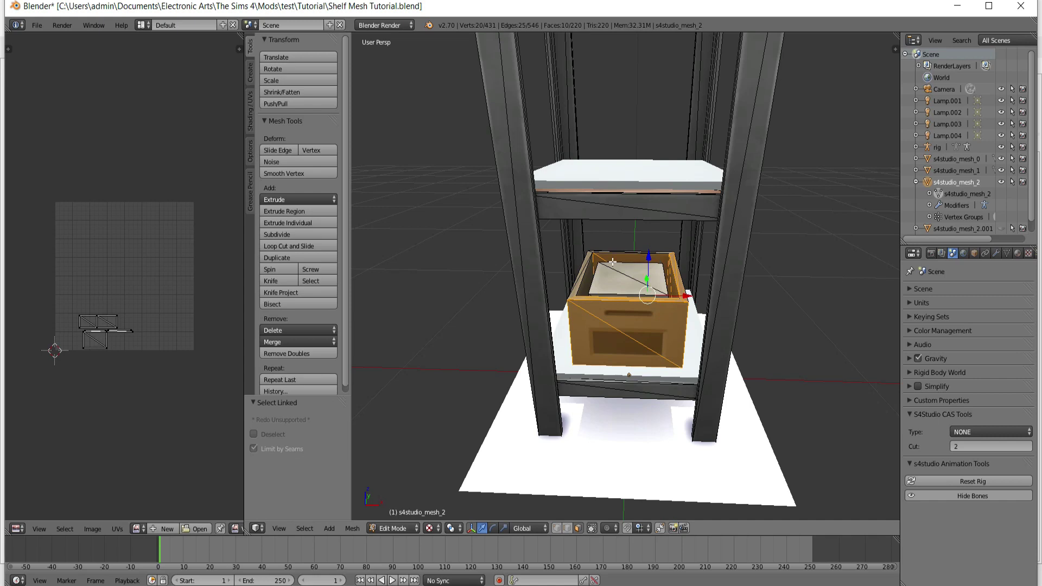
key(l)
key(l)
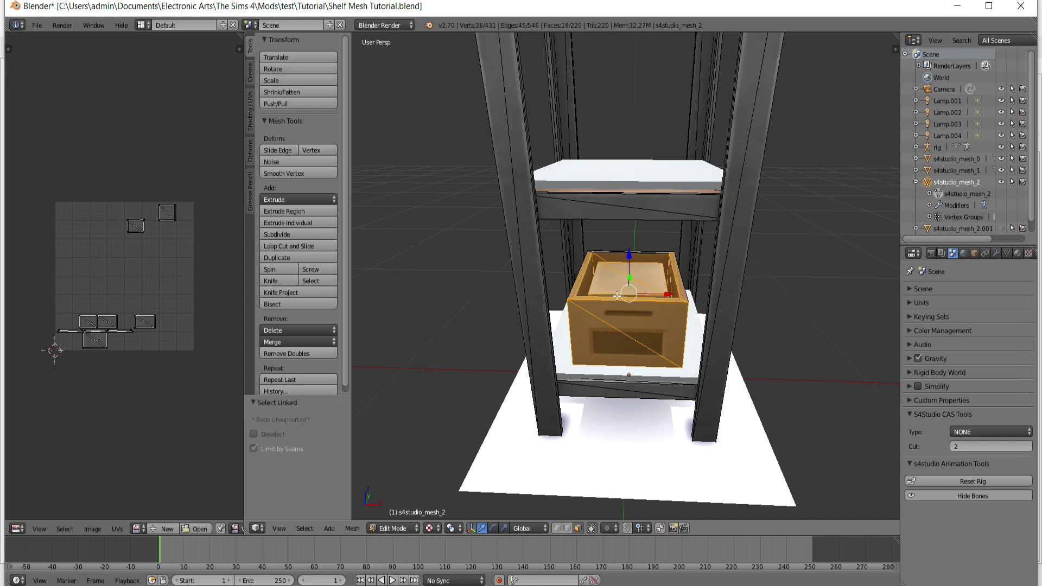
mouse_move(829, 323)
middle_down()
mouse_move(552, 473)
mouse_move(672, 303)
mouse_move(705, 331)
middle_up()
key(l)
key(l)
key(l)
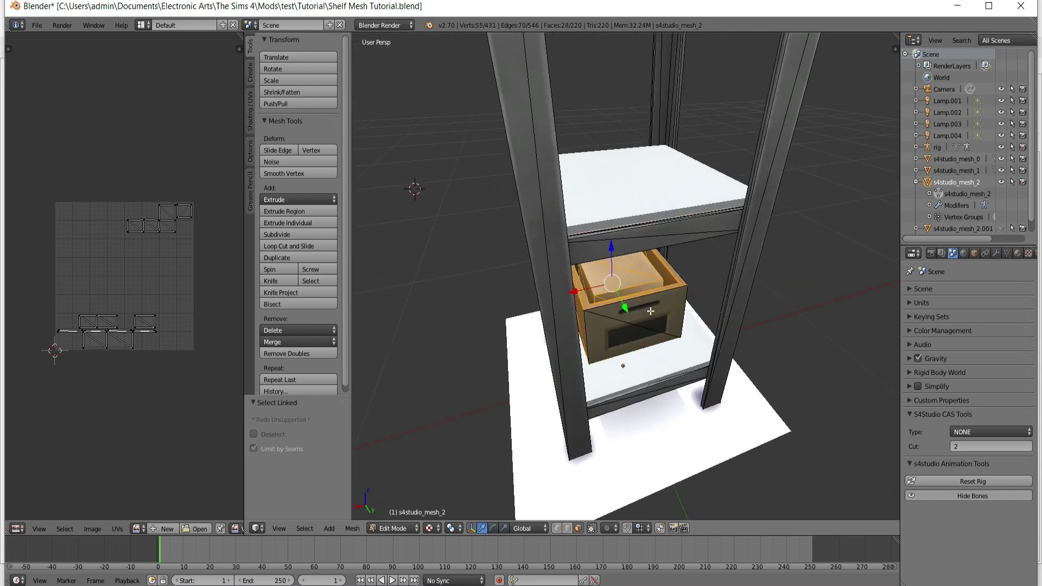
mouse_move(643, 289)
middle_down()
mouse_move(845, 347)
mouse_move(637, 324)
middle_up()
key(l)
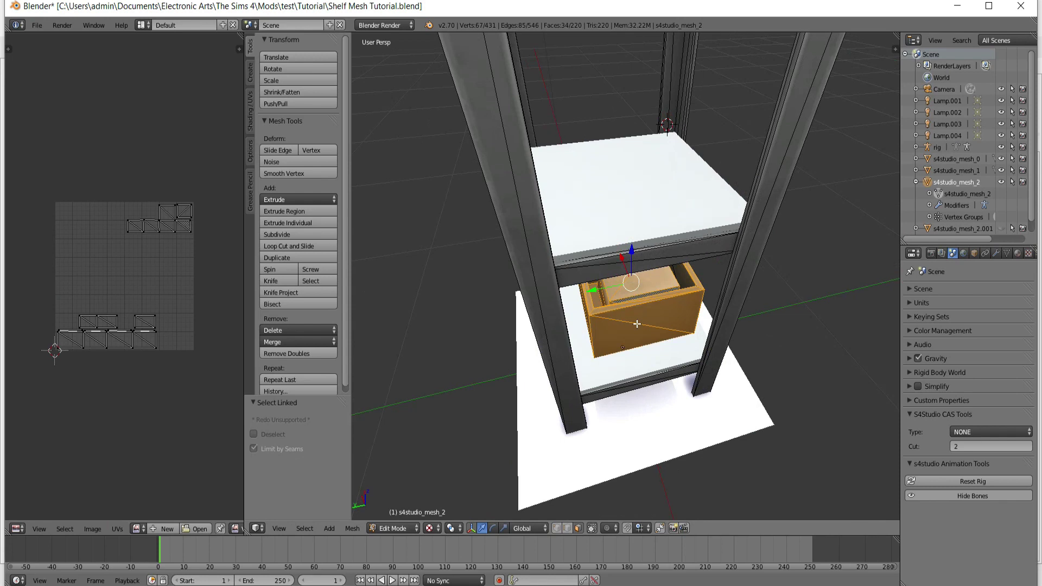
key(x)
click(630, 324)
mouse_move(624, 345)
middle_down()
mouse_move(727, 339)
mouse_move(660, 310)
middle_up()
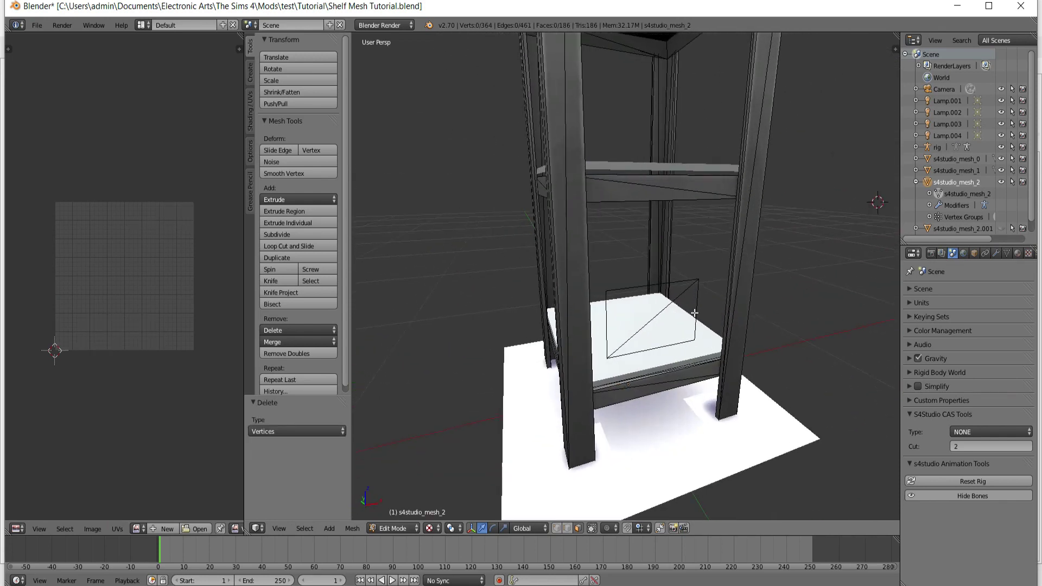
Select and delete the small leftover plane, then orbit to confirm the shelf is bare.
middle_drag(746, 420, 827, 380)
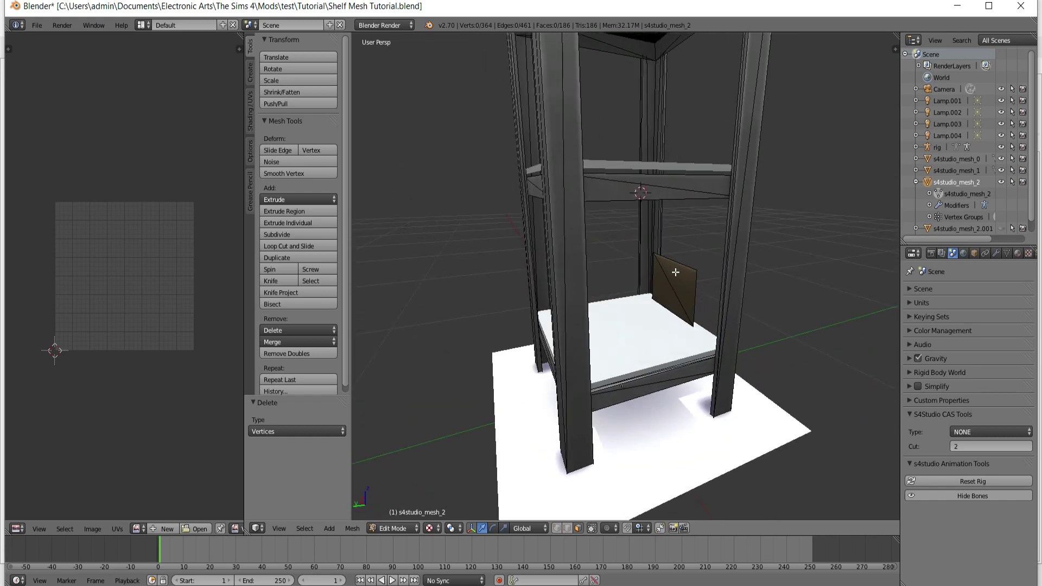
key(l)
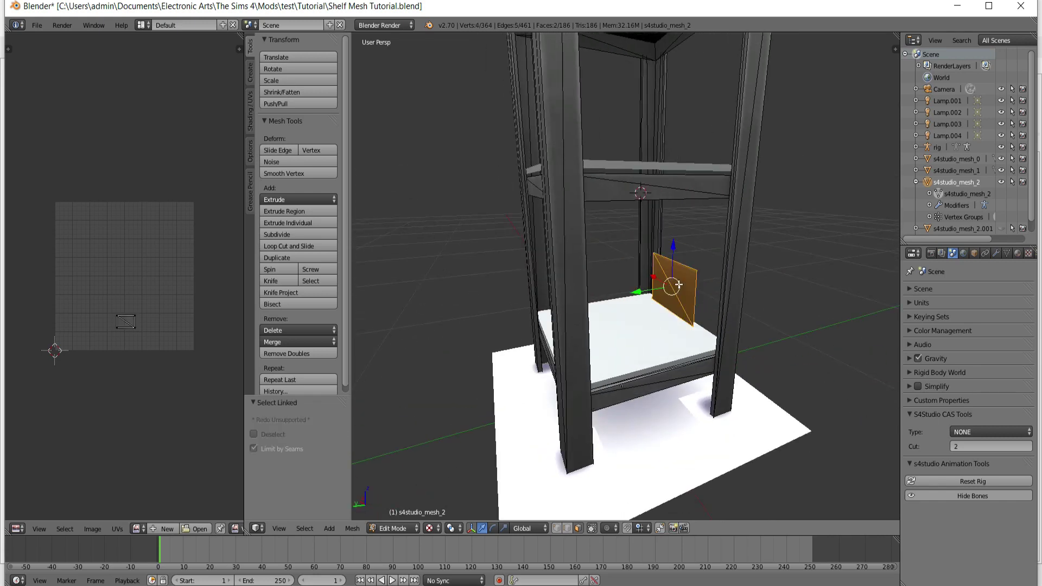
key(x)
click(676, 285)
mouse_move(677, 286)
middle_down()
mouse_move(738, 339)
mouse_move(688, 376)
middle_up()
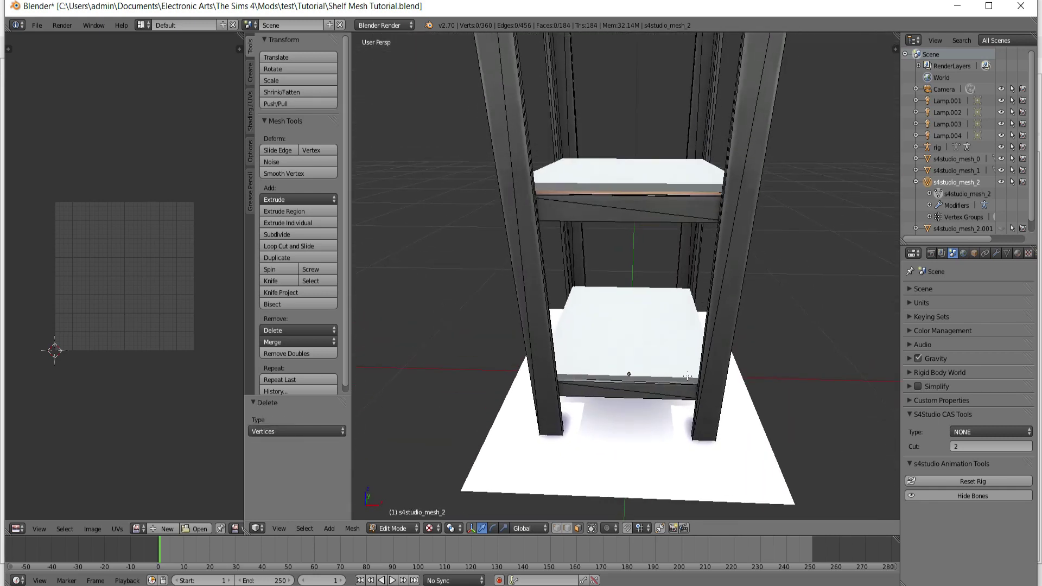
scroll(689, 377, down, 3)
scroll(716, 365, down, 3)
mouse_move(782, 366)
middle_down()
mouse_move(789, 388)
mouse_move(784, 349)
middle_up()
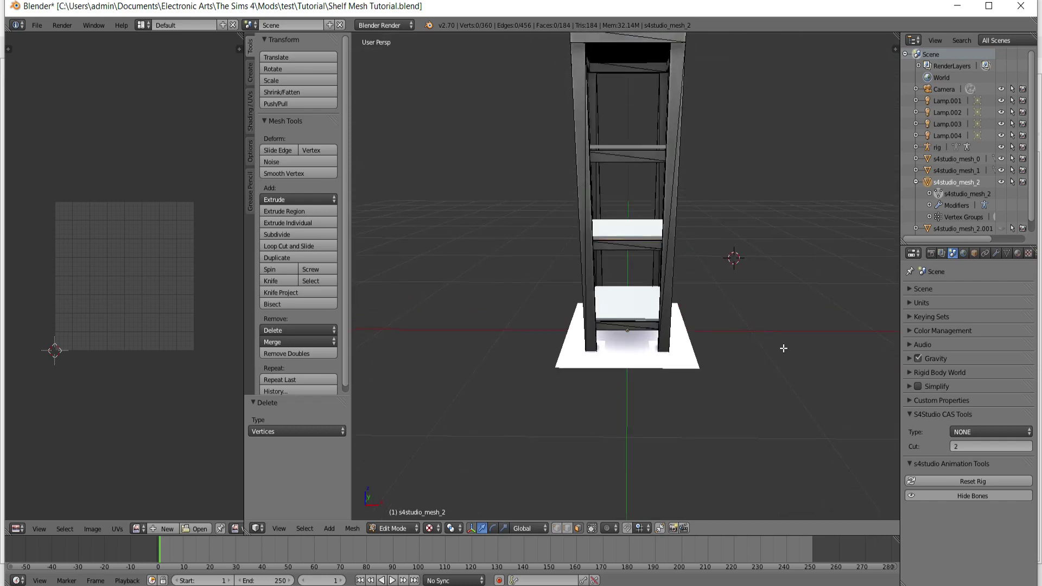
middle_drag(783, 347, 540, 444)
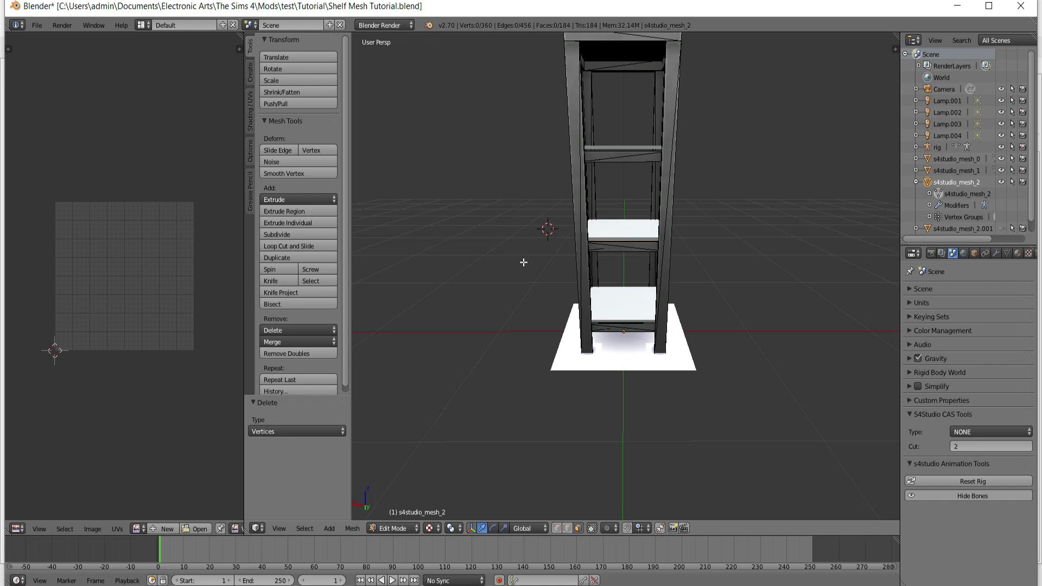
Save the shelf under the new name 'Shelf Mesh Tutorial 1.blend'.
click(41, 29)
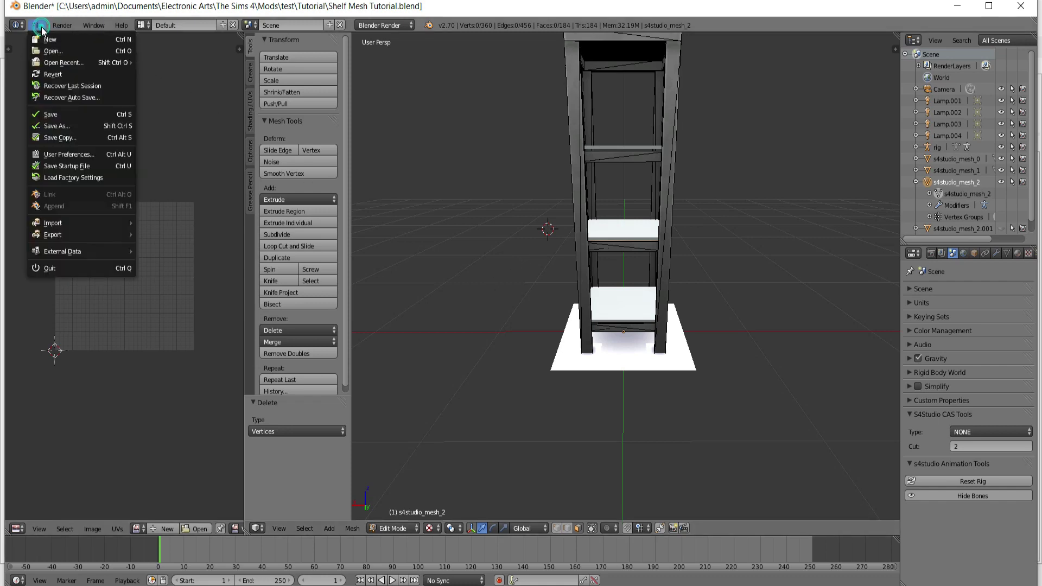
click(77, 128)
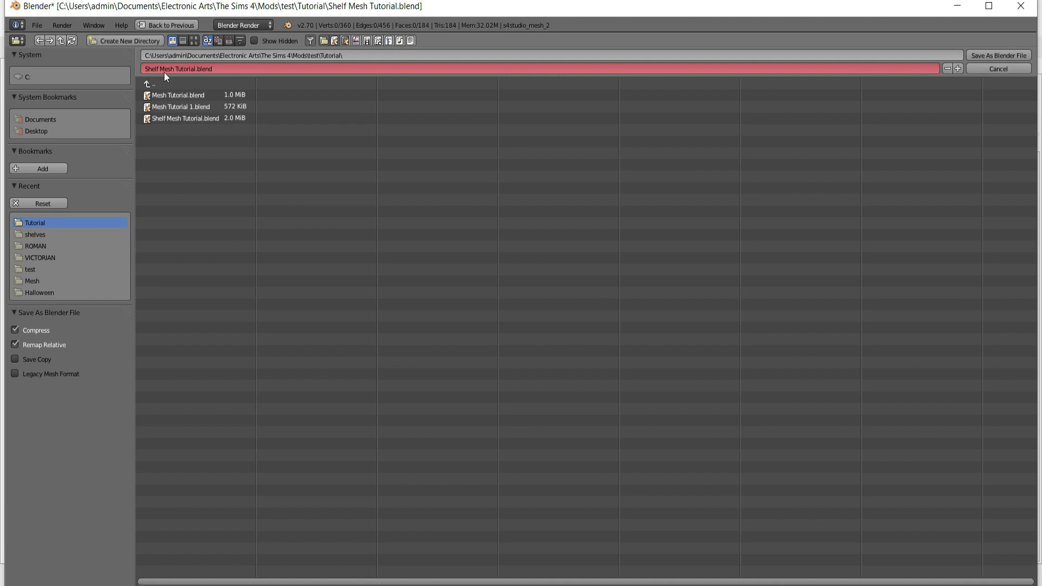
click(196, 71)
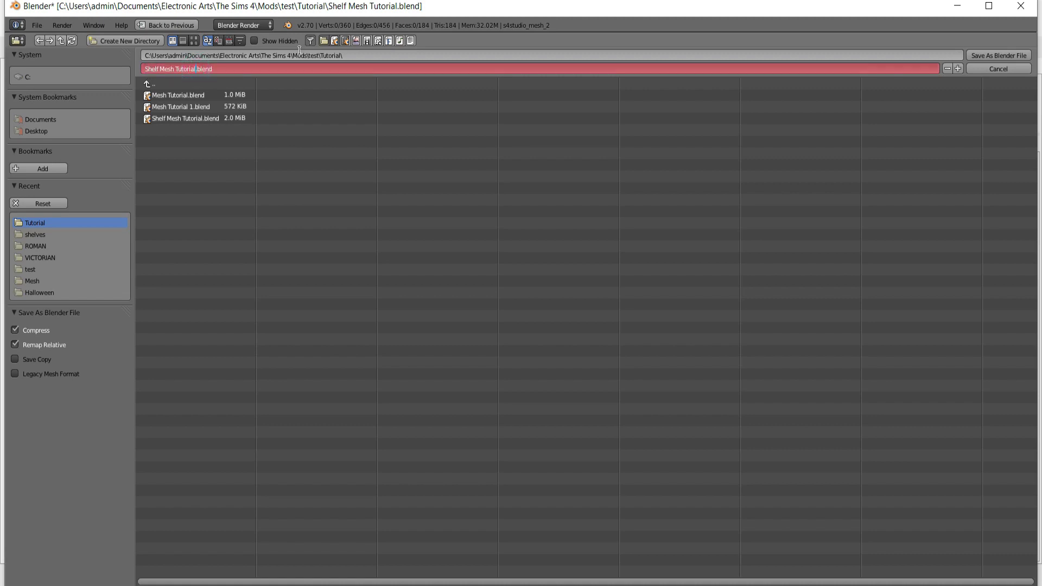
text(1)
click(1009, 56)
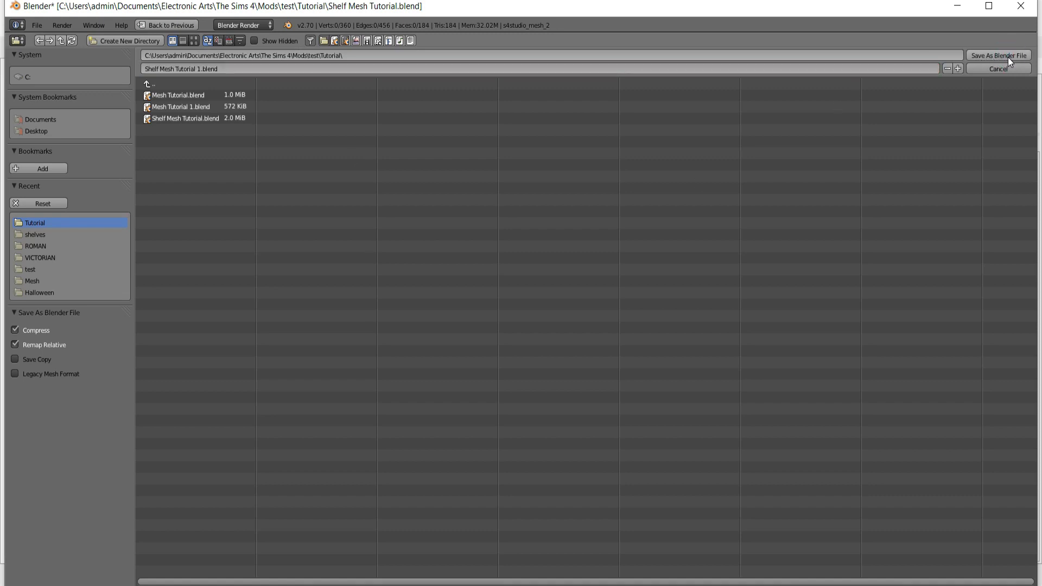
click(1009, 56)
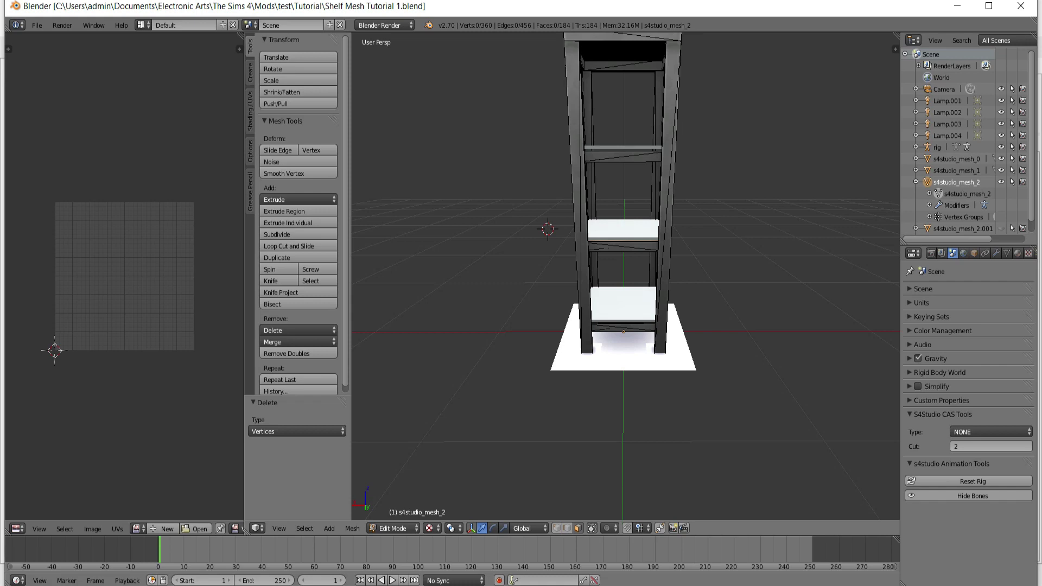
In Sims 4 Studio, import Shelf Mesh Tutorial 1 into the Medium (LOD 1) level.
click(687, 581)
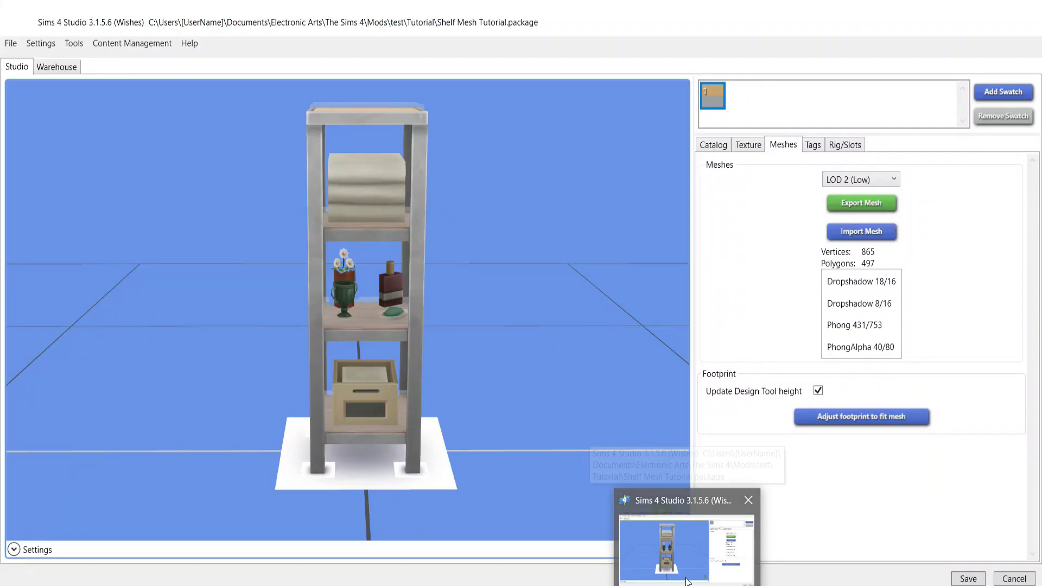
click(858, 179)
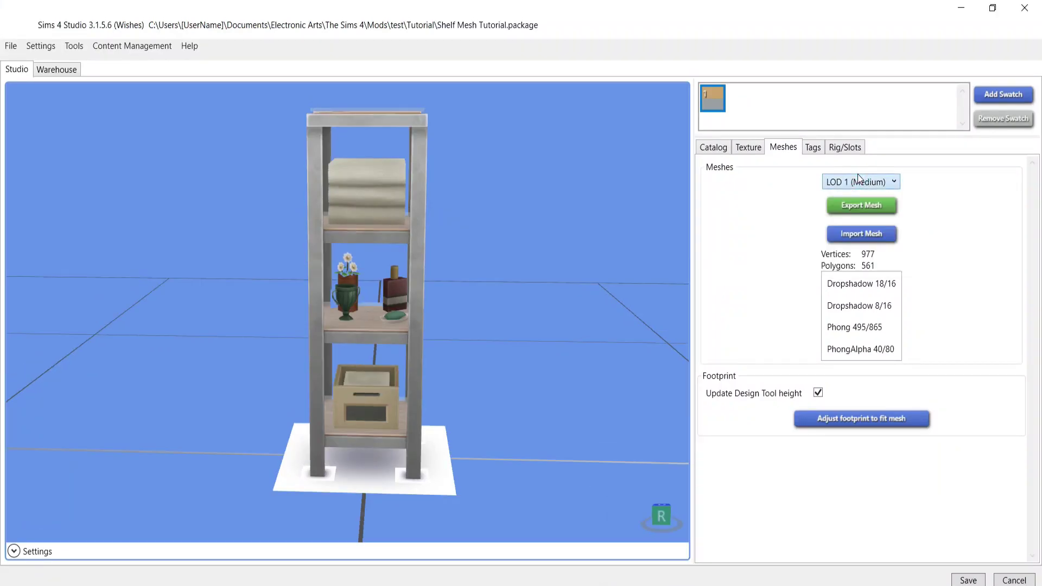
click(869, 236)
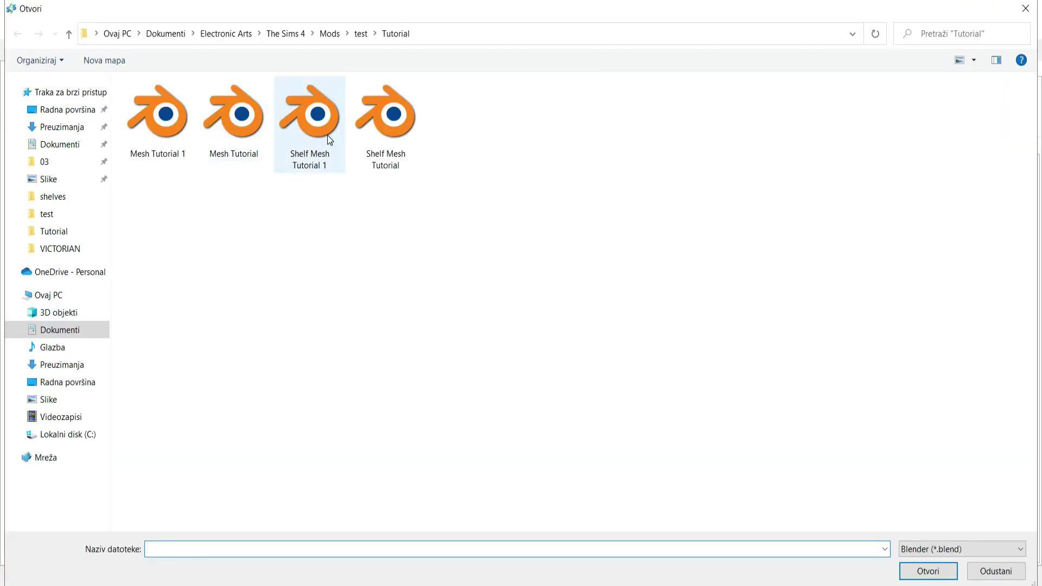
double_click(327, 136)
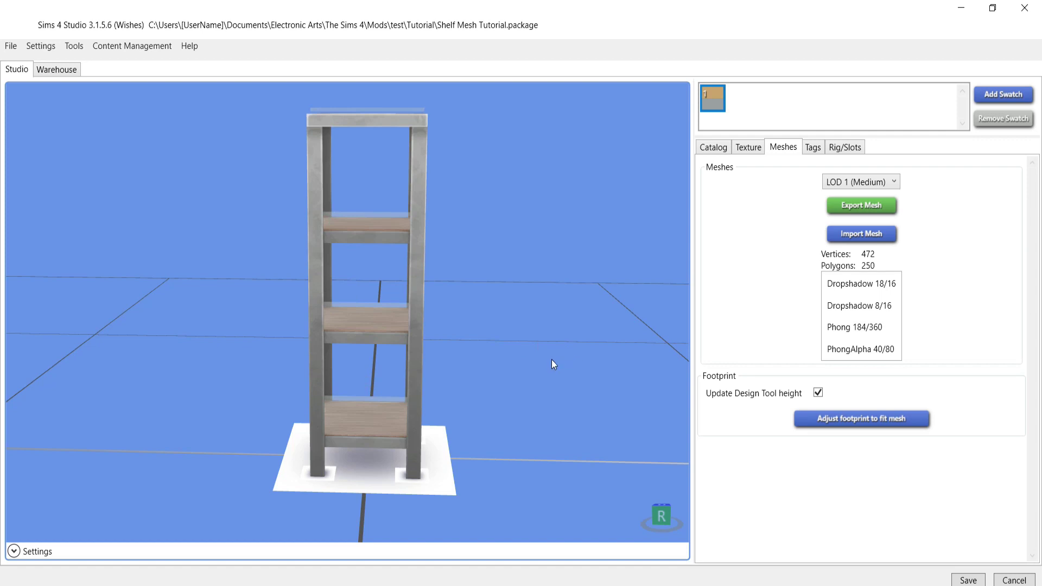
drag(543, 370, 595, 356)
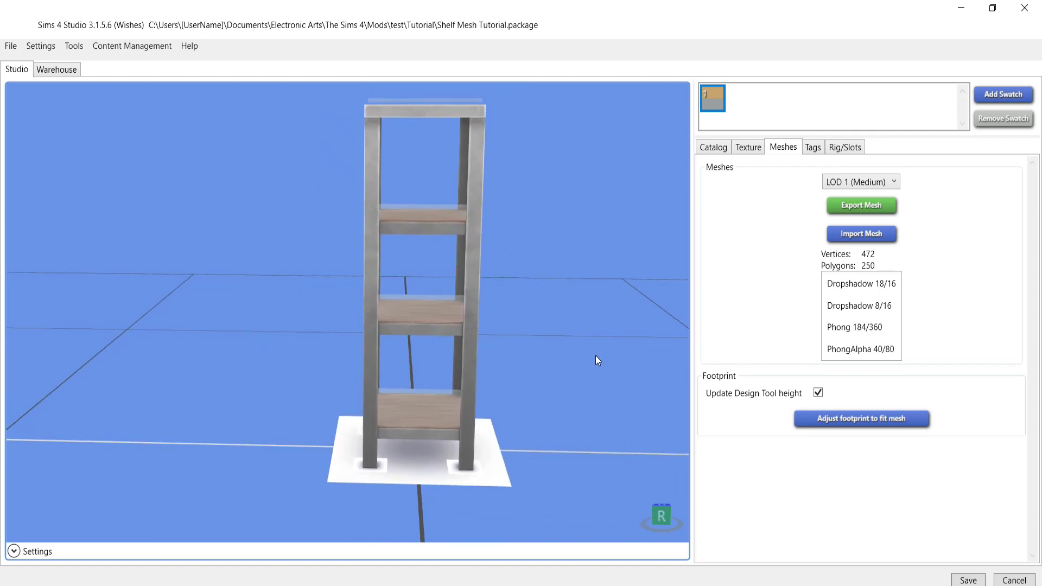
Switch to LOD 0 (High) and import Shelf Mesh Tutorial 1 there too.
click(884, 183)
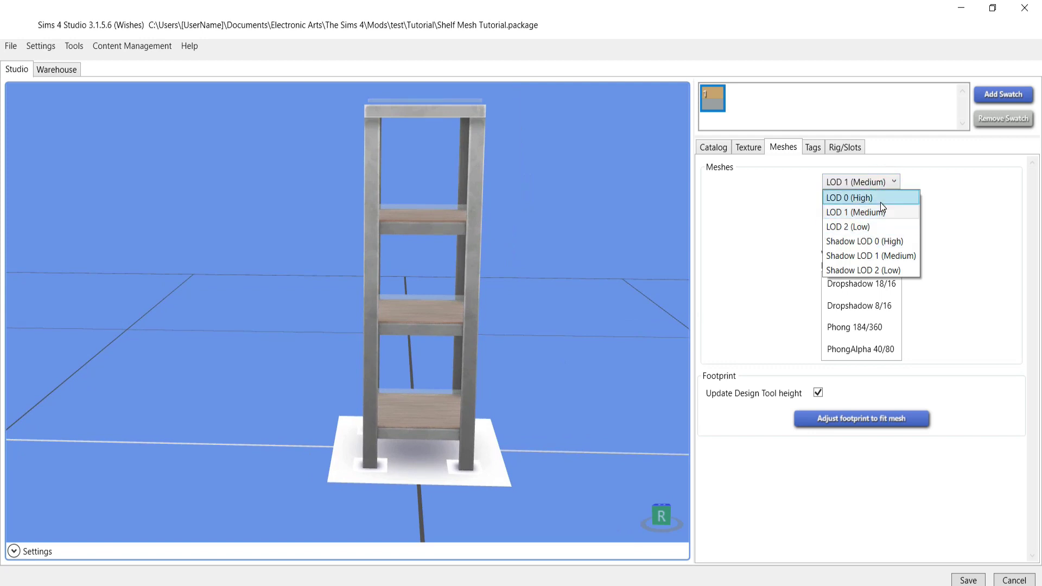
click(881, 201)
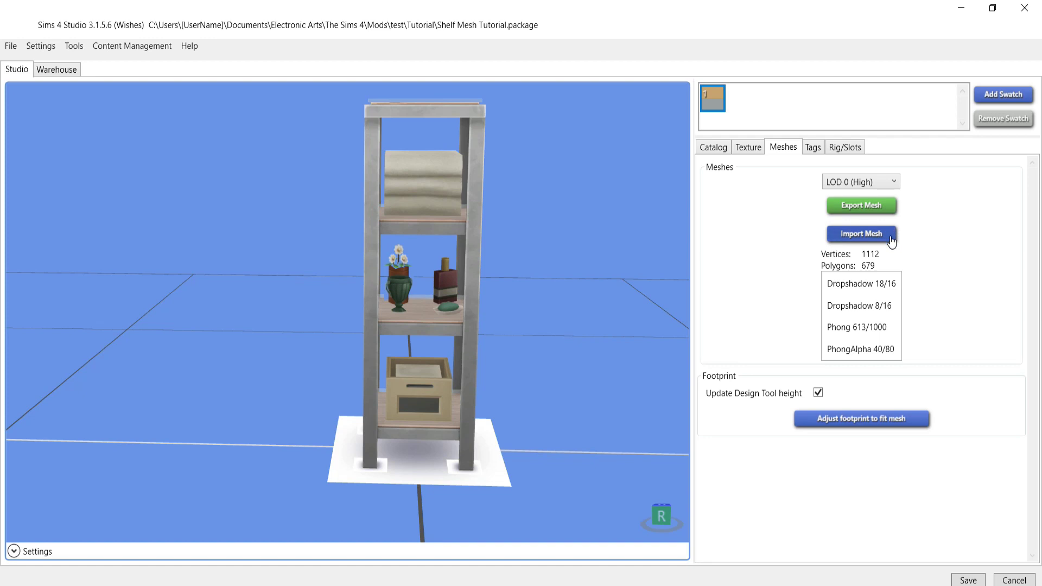
click(891, 236)
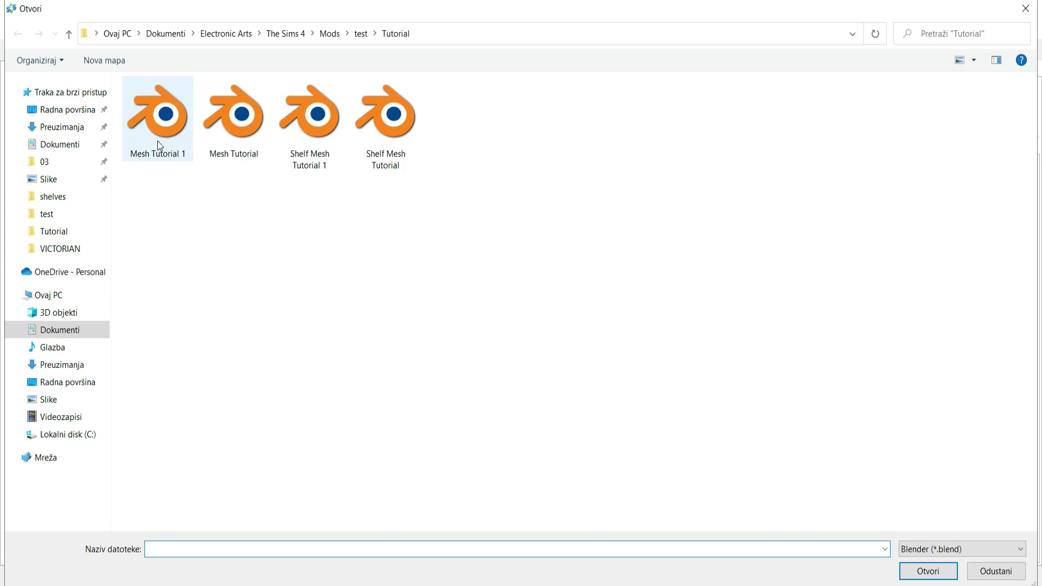
click(316, 122)
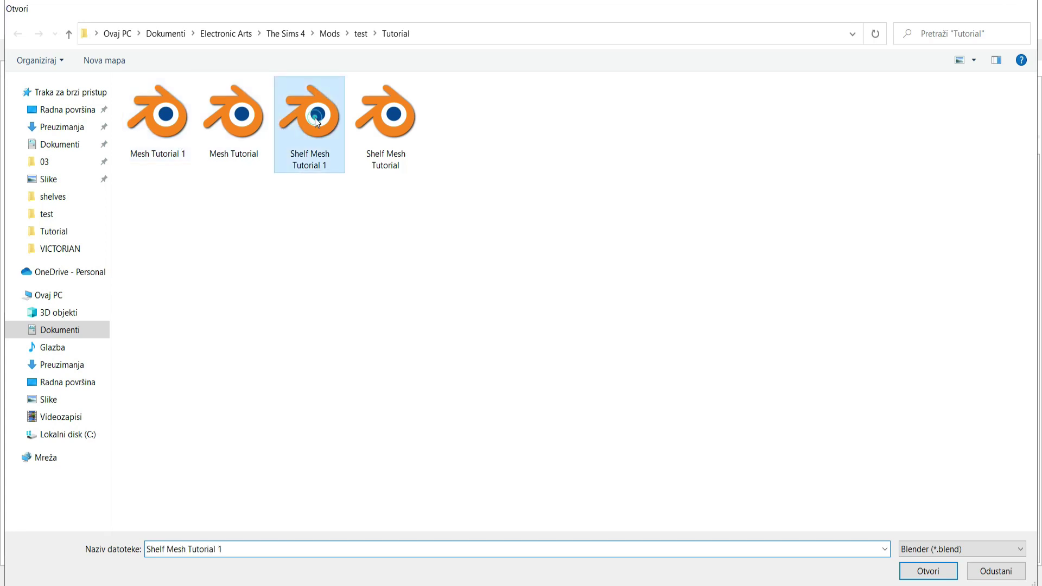
double_click(317, 122)
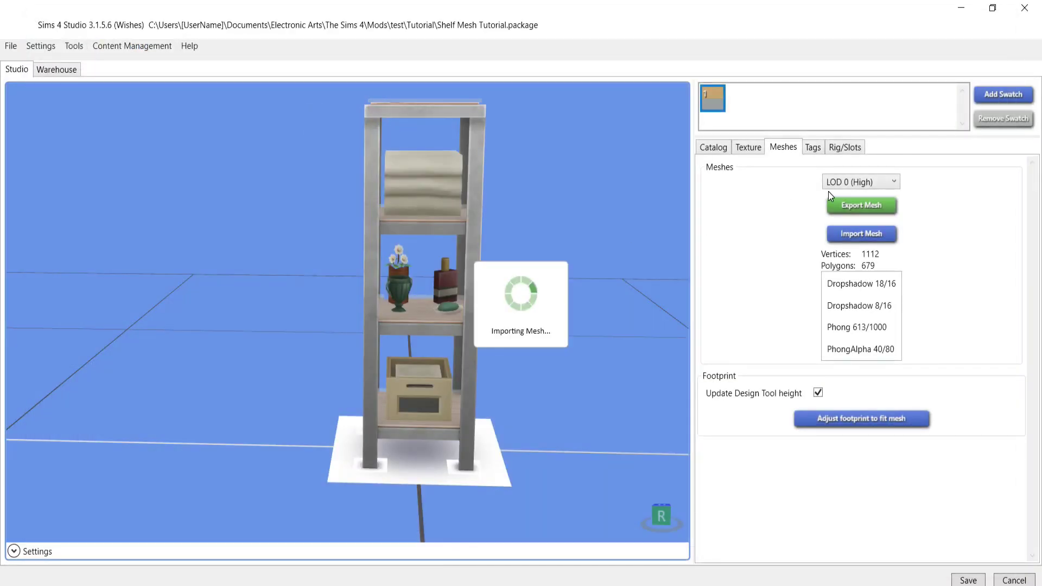